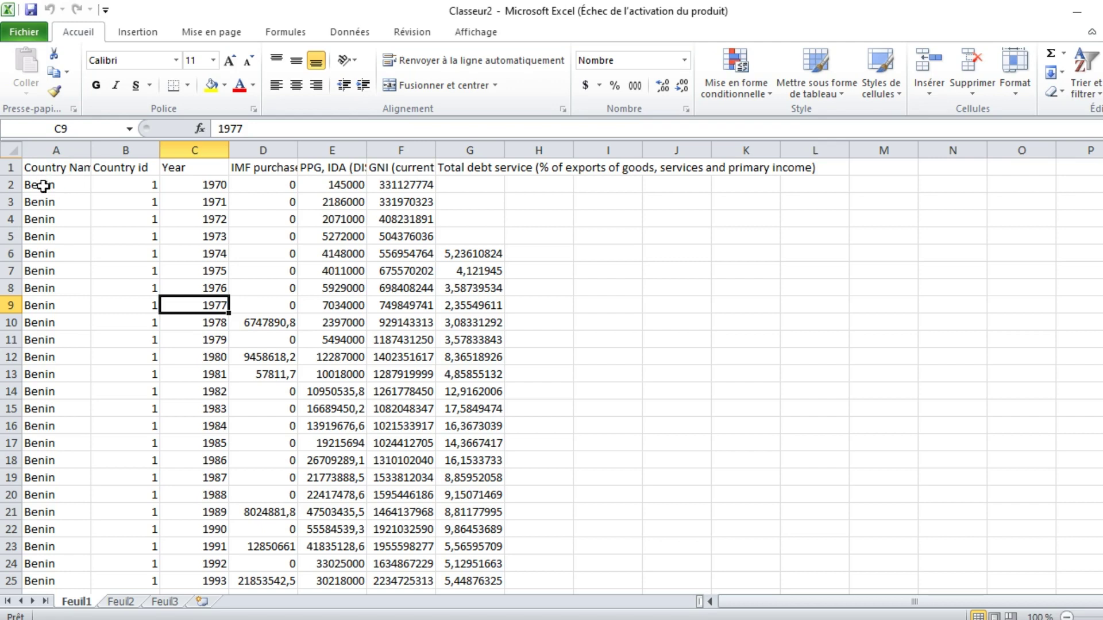
Select cells A2 to A50, Benin's 49 yearly rows, and scroll to confirm where the range ends.
{"action": "left_click", "coordinate": [43, 185]}
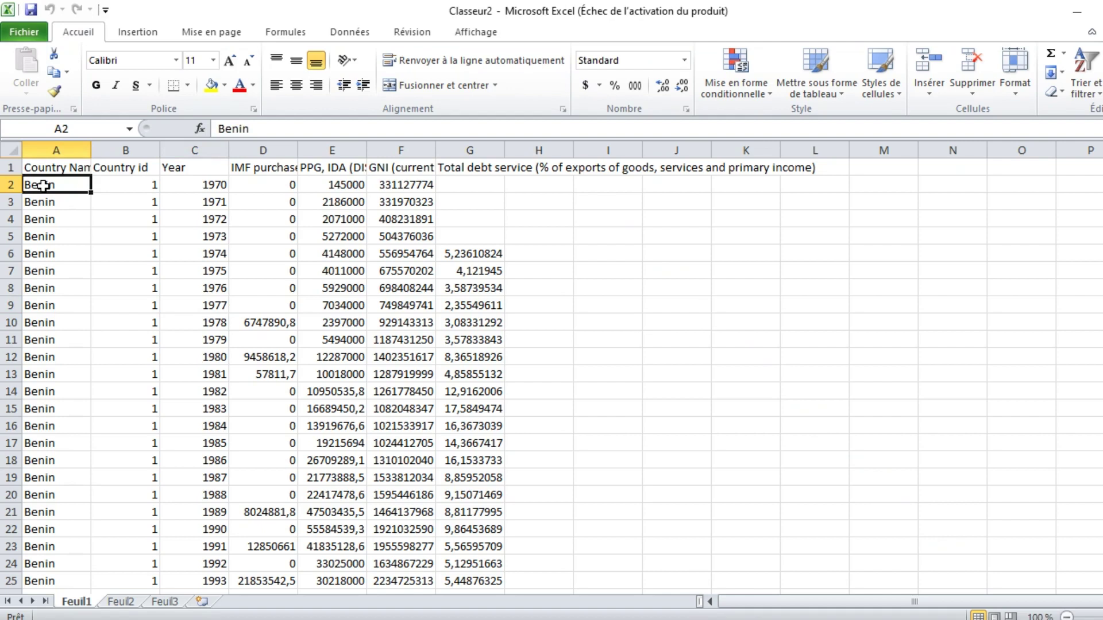
{"action": "left_click_drag", "start_coordinate": [43, 186], "coordinate": [48, 418]}
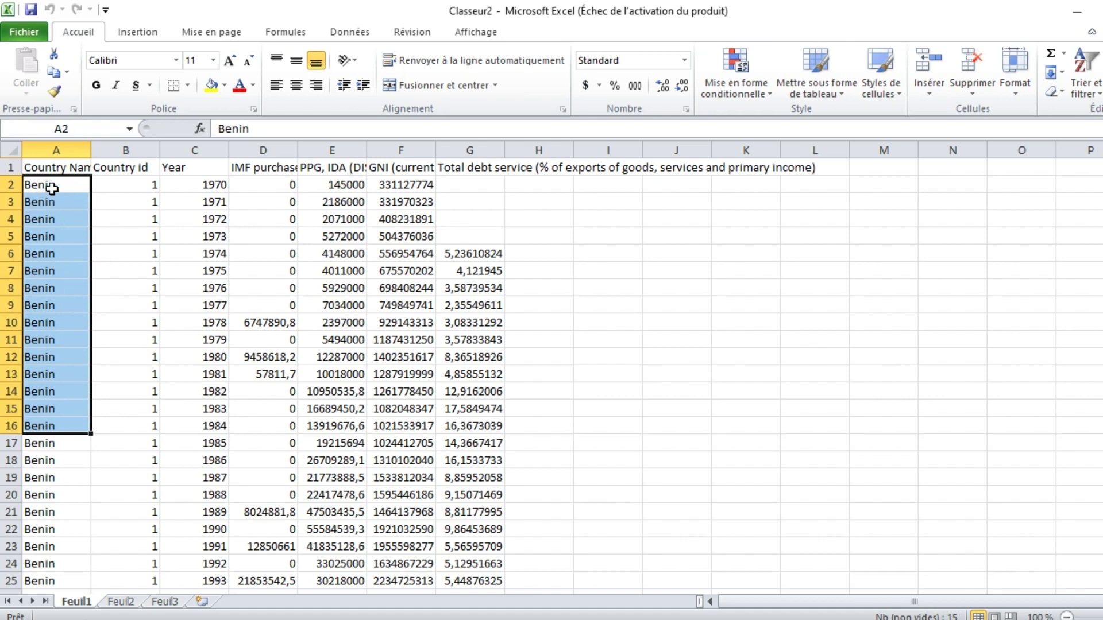
{"action": "left_click", "coordinate": [72, 184]}
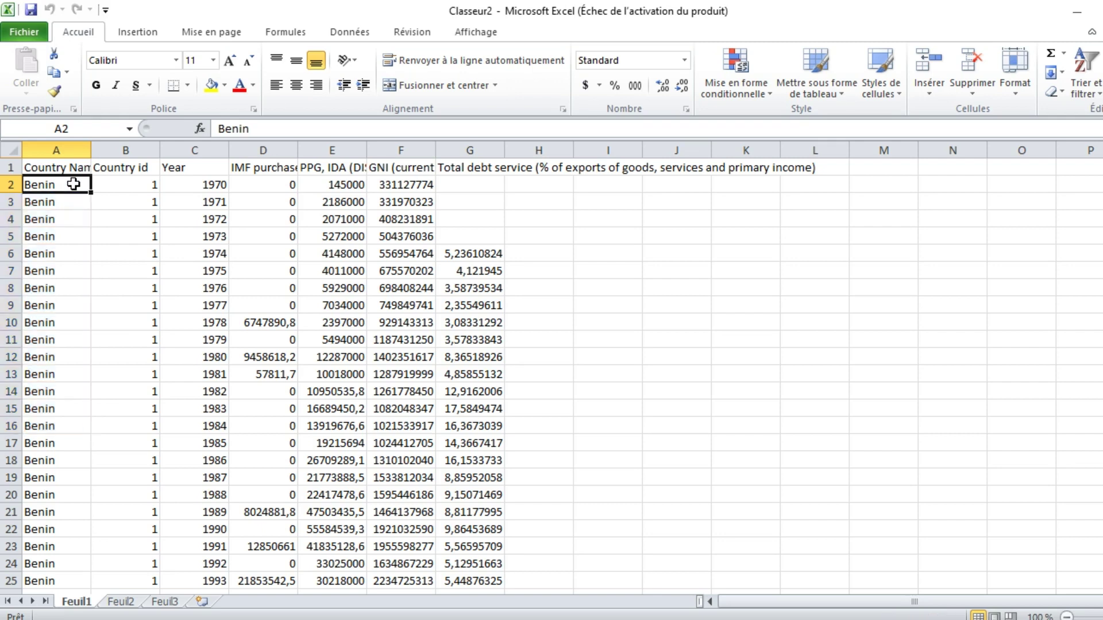
{"action": "left_click_drag", "start_coordinate": [73, 184], "coordinate": [86, 508]}
{"action": "scroll", "coordinate": [157, 361], "scroll_direction": "up", "scroll_amount": 10}
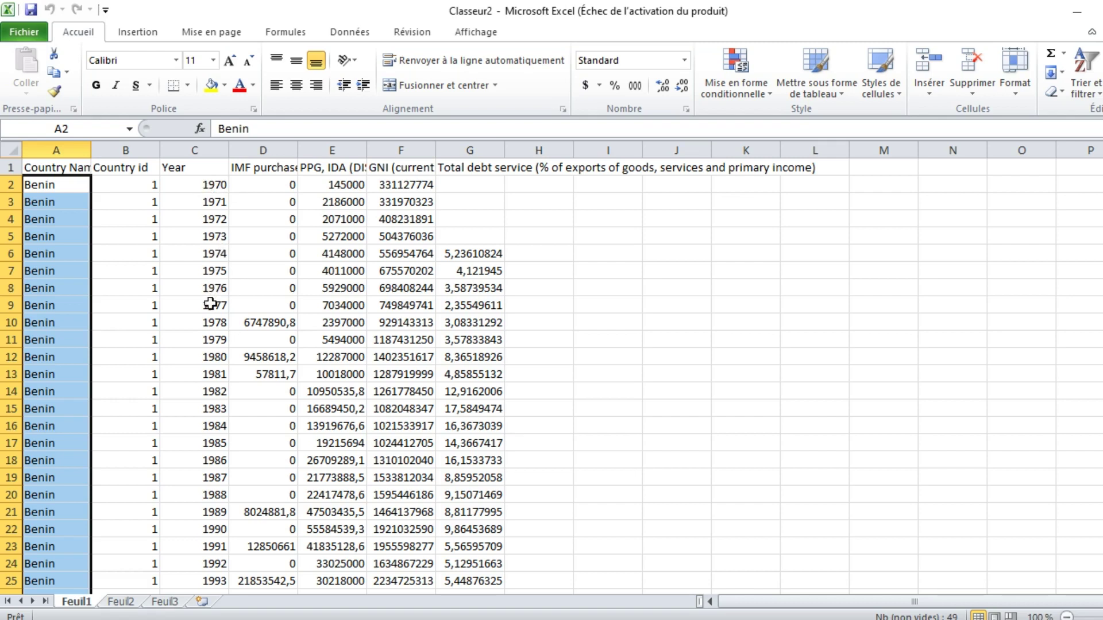
{"action": "scroll", "coordinate": [221, 247], "scroll_direction": "down", "scroll_amount": 8}
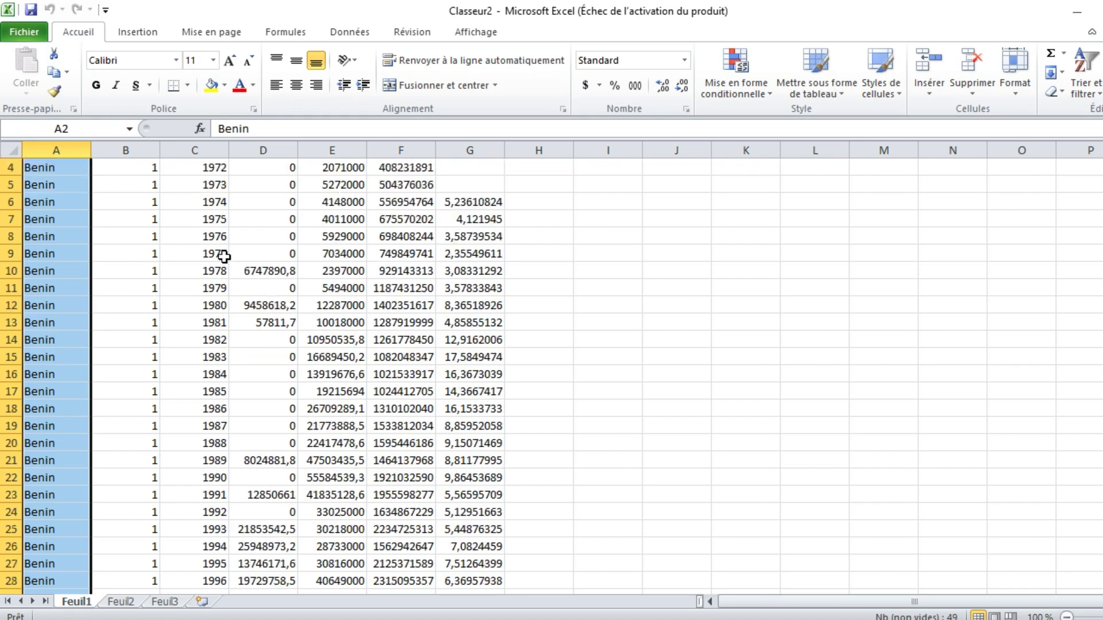
{"action": "scroll", "coordinate": [223, 260], "scroll_direction": "down", "scroll_amount": 6}
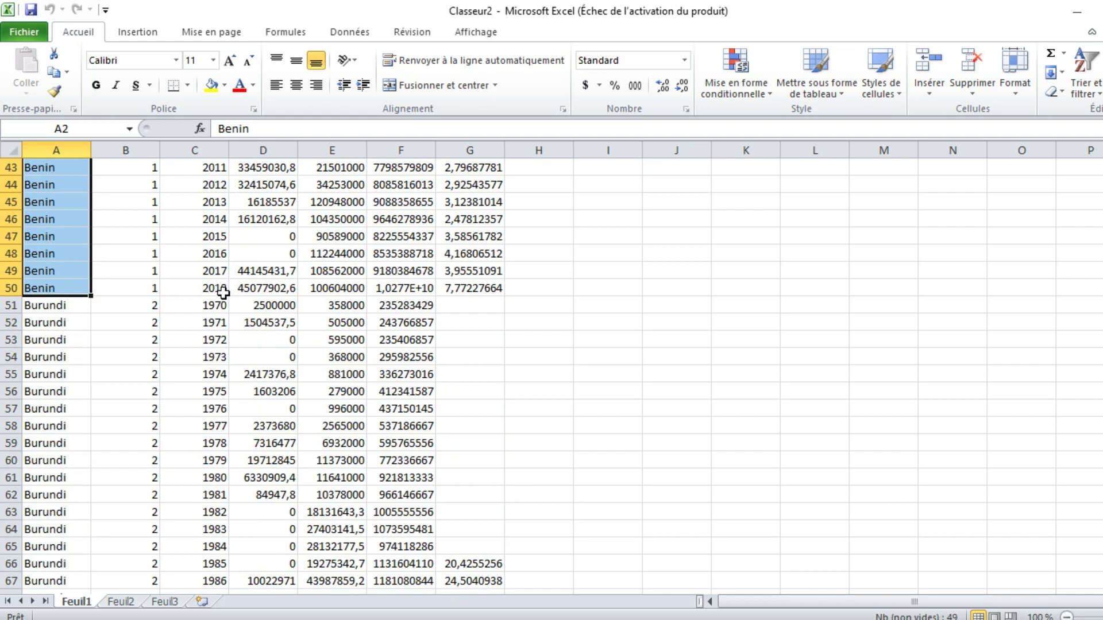
{"action": "scroll", "coordinate": [224, 296], "scroll_direction": "up", "scroll_amount": 14}
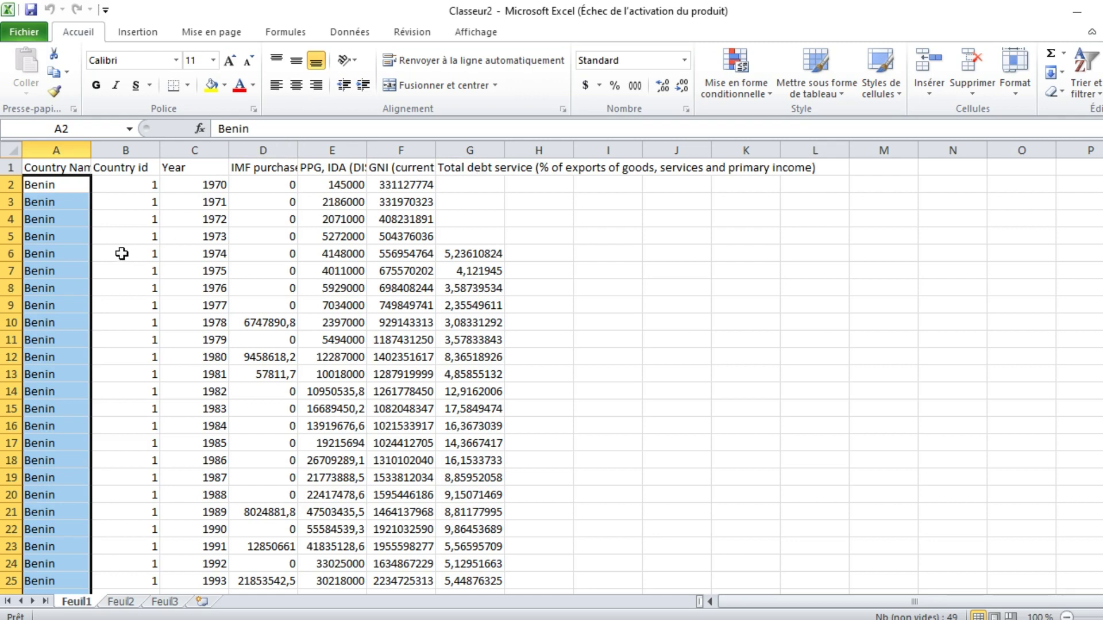
{"action": "scroll", "coordinate": [75, 299], "scroll_direction": "down", "scroll_amount": 1}
{"action": "scroll", "coordinate": [75, 299], "scroll_direction": "up", "scroll_amount": 1}
{"action": "scroll", "coordinate": [212, 241], "scroll_direction": "down", "scroll_amount": 12}
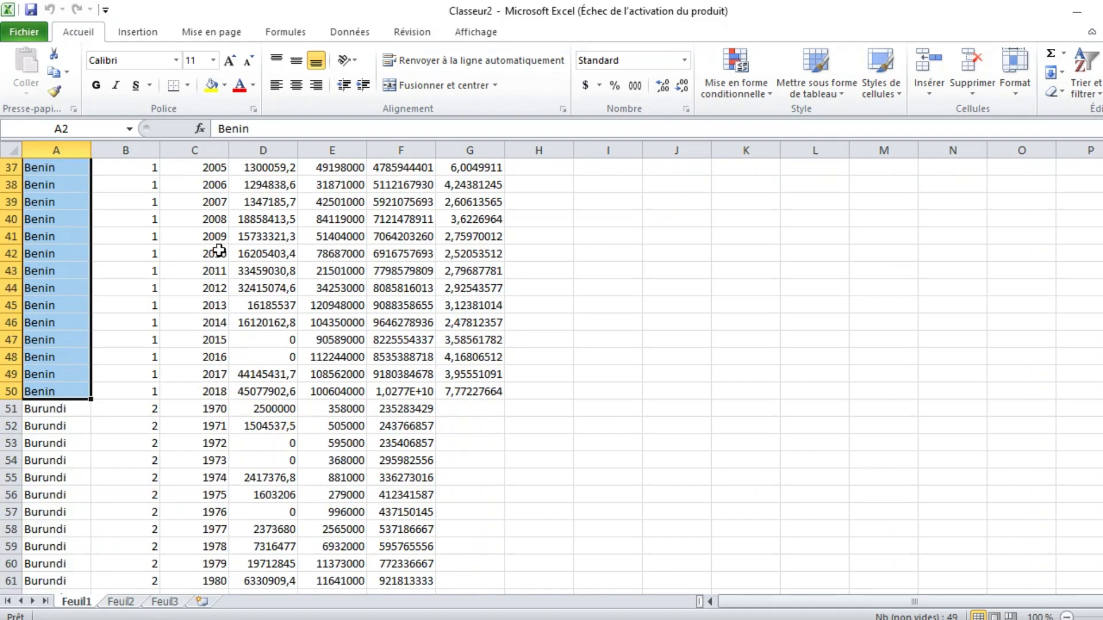
{"action": "scroll", "coordinate": [143, 416], "scroll_direction": "down", "scroll_amount": 2}
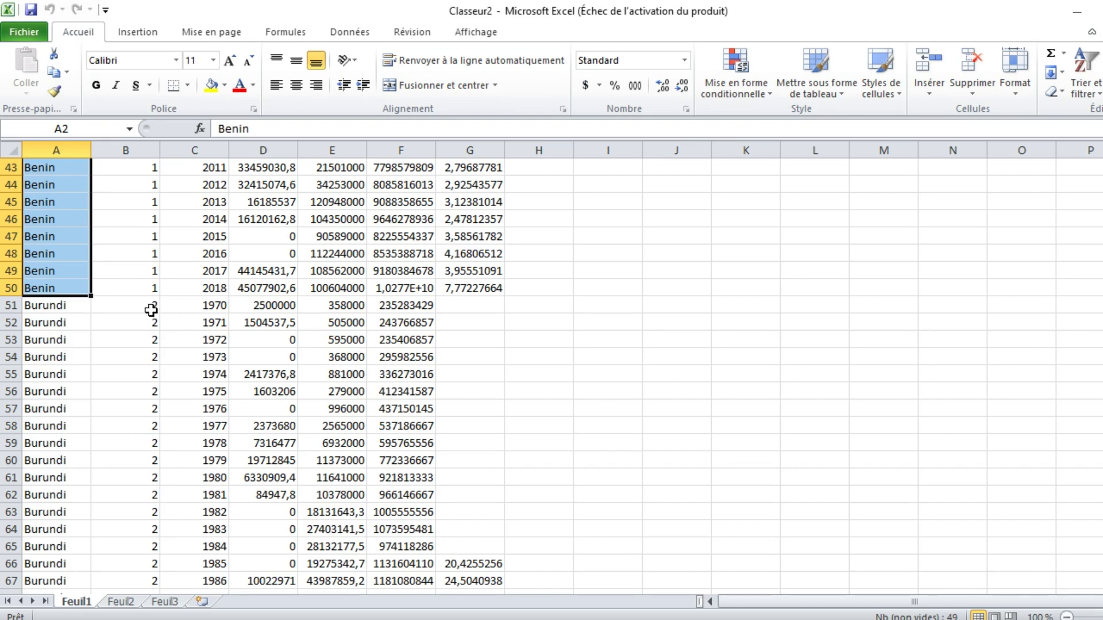
Select C51 to C99, Burundi's 1970–2018 years, then scroll down and back to the top.
{"action": "left_click", "coordinate": [215, 305]}
{"action": "left_click_drag", "start_coordinate": [215, 305], "coordinate": [221, 512]}
{"action": "left_click_drag", "start_coordinate": [213, 571], "coordinate": [210, 499]}
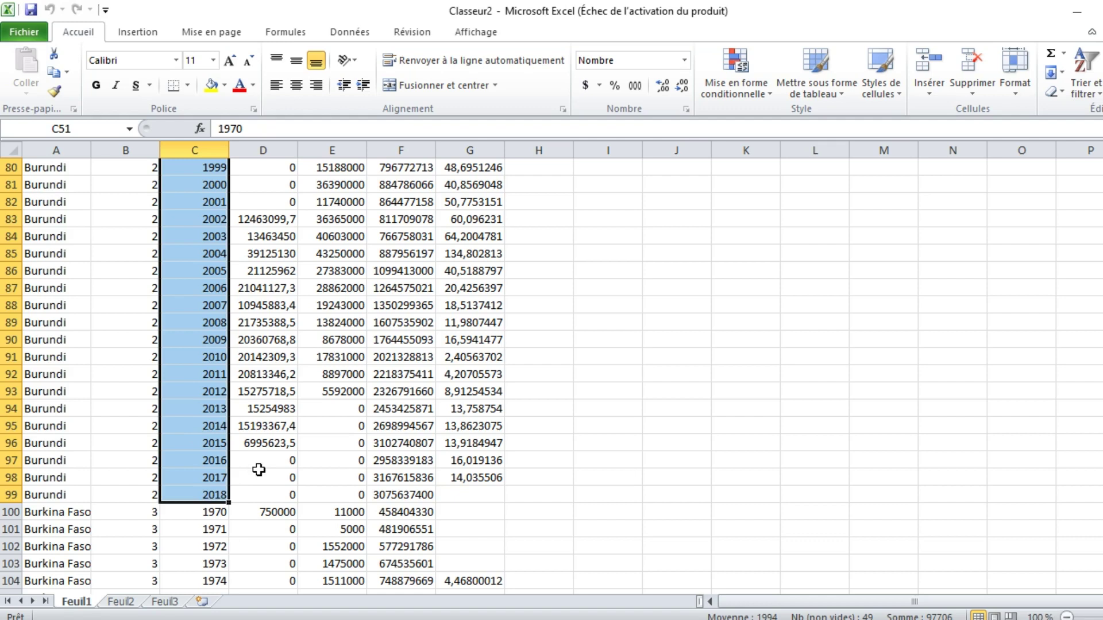
{"action": "scroll", "coordinate": [114, 445], "scroll_direction": "down", "scroll_amount": 7}
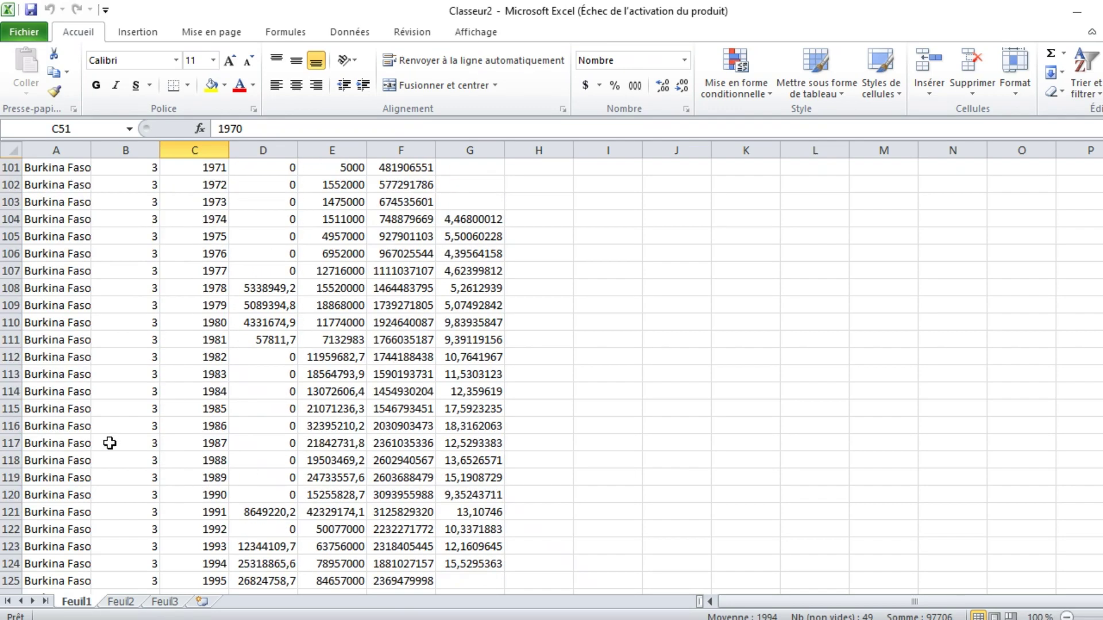
{"action": "scroll", "coordinate": [80, 369], "scroll_direction": "up", "scroll_amount": 3}
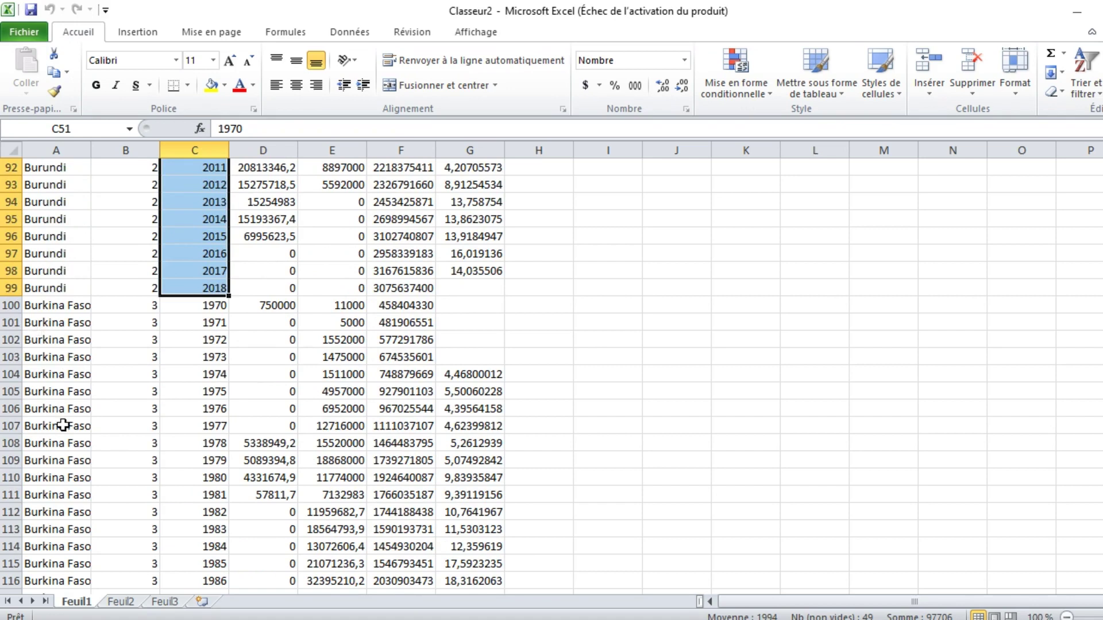
{"action": "scroll", "coordinate": [63, 425], "scroll_direction": "down", "scroll_amount": 18}
{"action": "scroll", "coordinate": [63, 425], "scroll_direction": "down", "scroll_amount": 1}
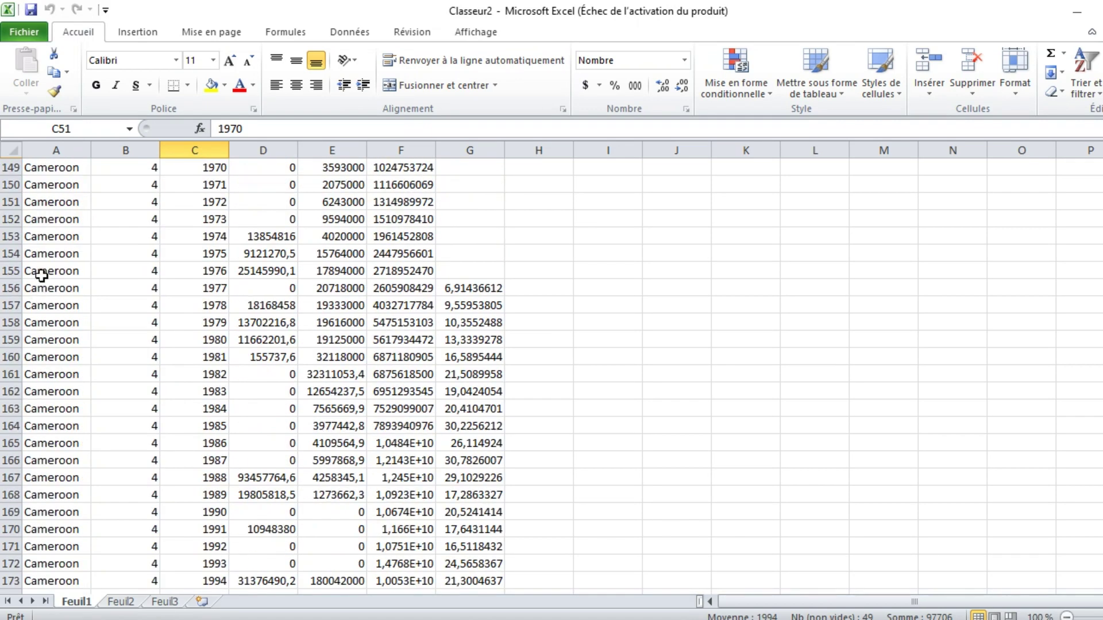
{"action": "scroll", "coordinate": [101, 465], "scroll_direction": "down", "scroll_amount": 9}
{"action": "scroll", "coordinate": [102, 469], "scroll_direction": "down", "scroll_amount": 4}
{"action": "scroll", "coordinate": [102, 468], "scroll_direction": "up", "scroll_amount": 20}
{"action": "scroll", "coordinate": [102, 468], "scroll_direction": "up", "scroll_amount": 20}
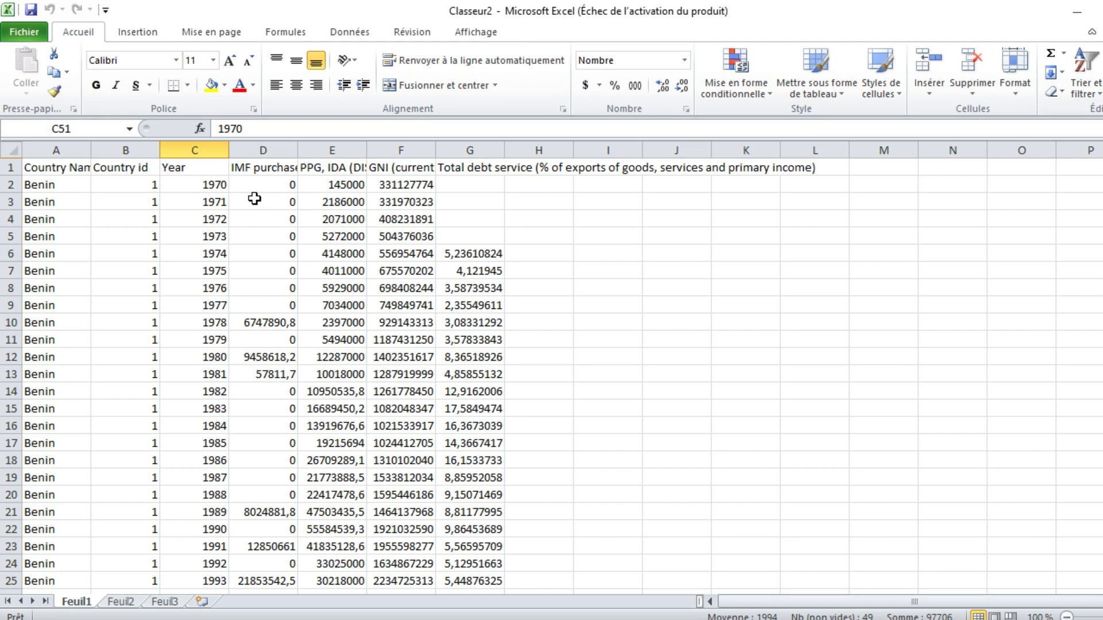
{"action": "left_click", "coordinate": [263, 167]}
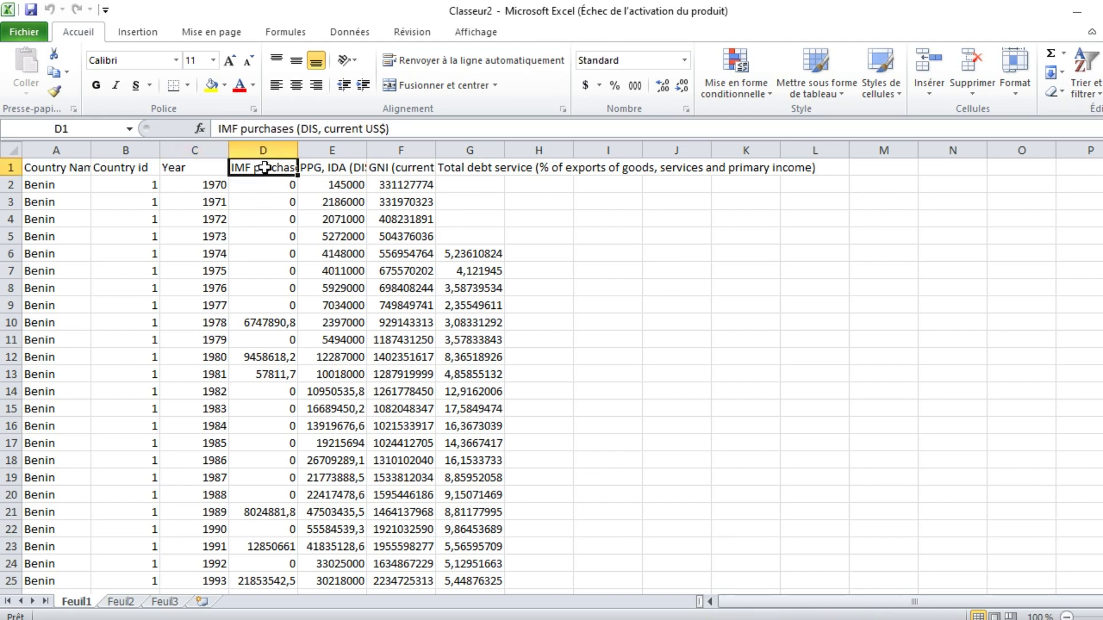
{"action": "left_click", "coordinate": [363, 166]}
{"action": "left_click", "coordinate": [397, 168]}
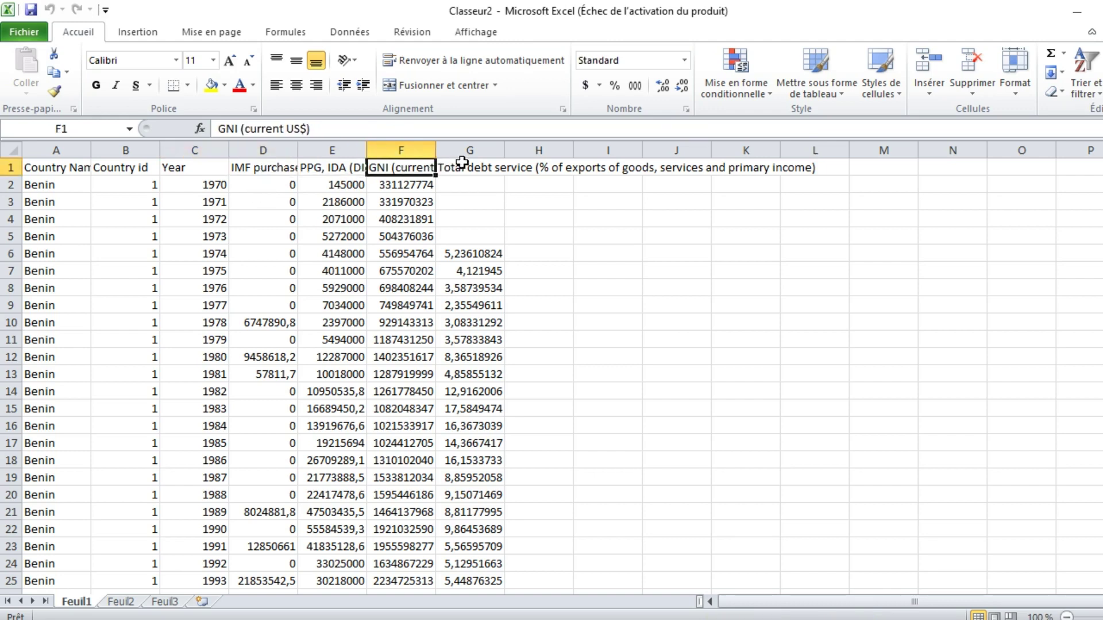
{"action": "left_click", "coordinate": [463, 163]}
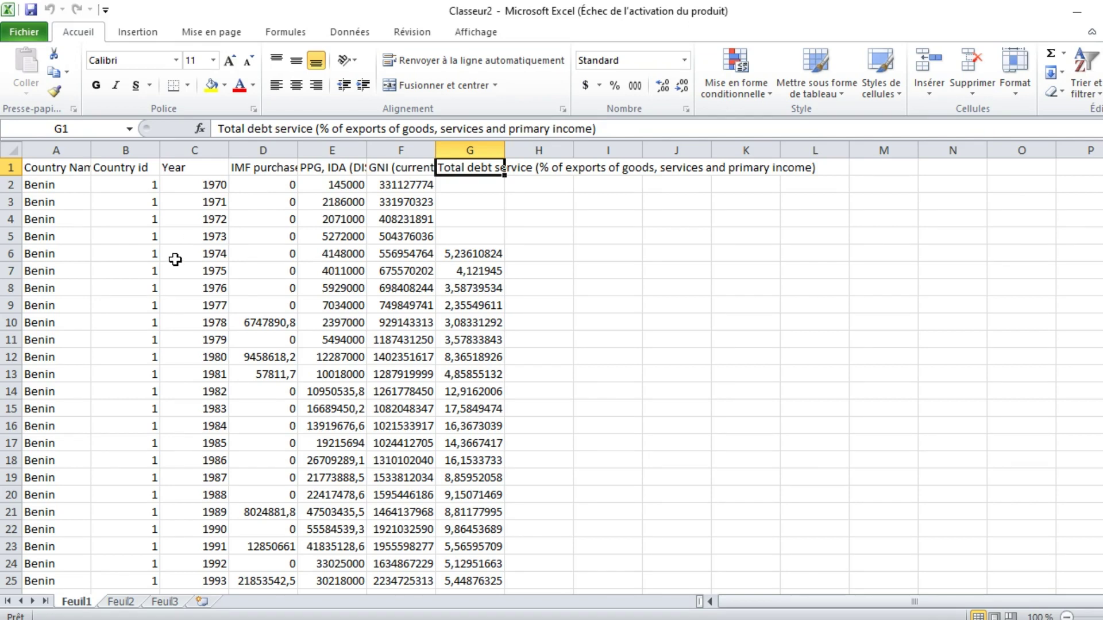
{"action": "scroll", "coordinate": [161, 295], "scroll_direction": "down", "scroll_amount": 11}
{"action": "scroll", "coordinate": [161, 294], "scroll_direction": "down", "scroll_amount": 15}
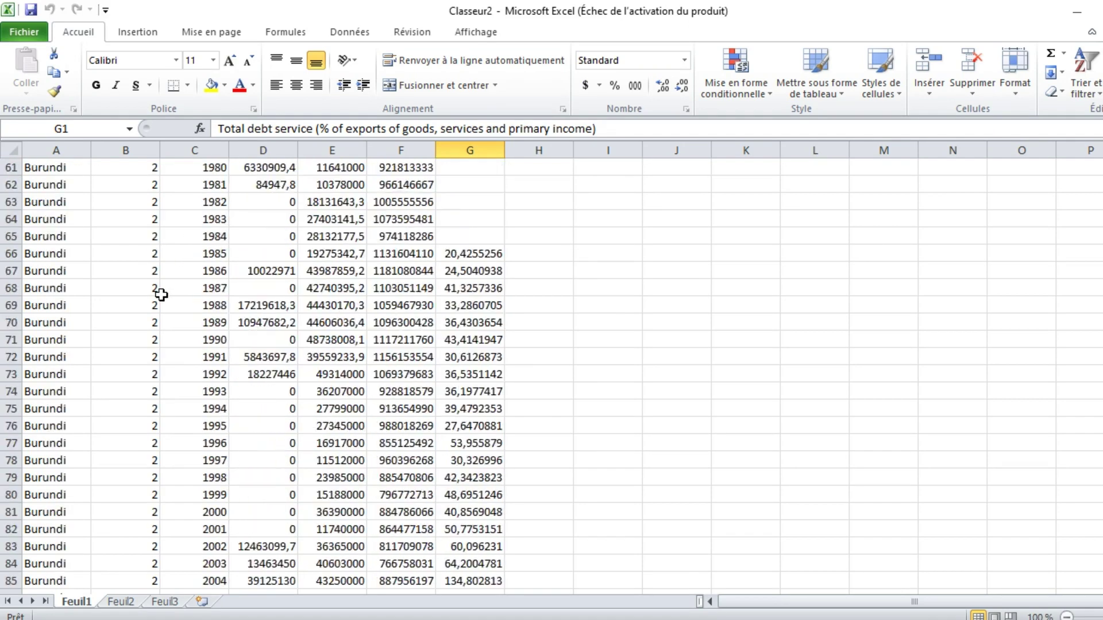
{"action": "scroll", "coordinate": [161, 294], "scroll_direction": "up", "scroll_amount": 20}
{"action": "scroll", "coordinate": [161, 294], "scroll_direction": "up", "scroll_amount": 4}
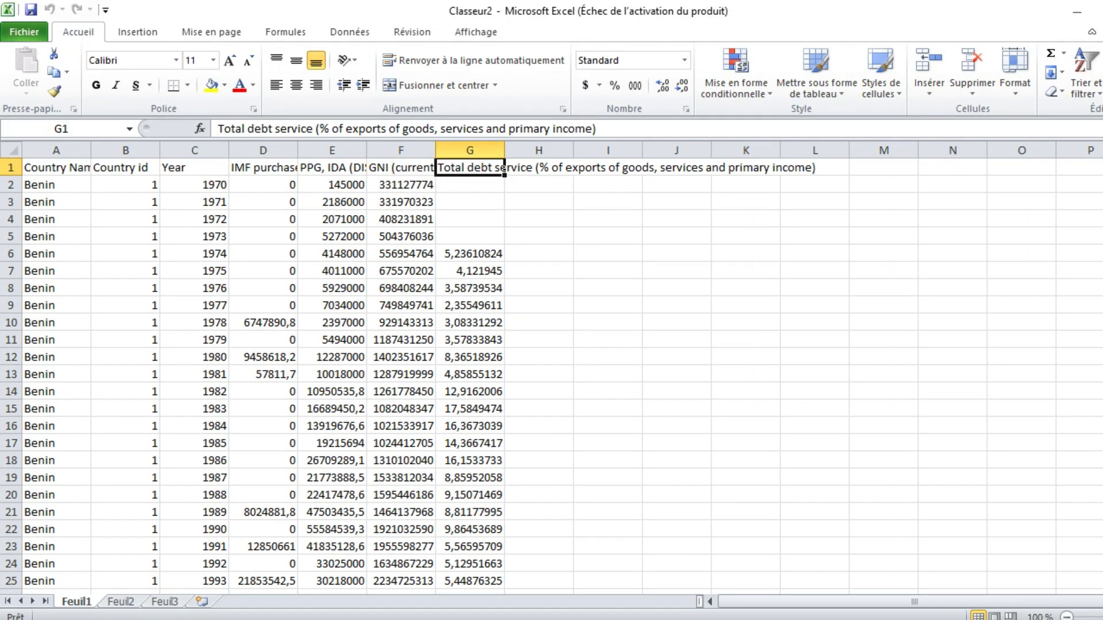
Minimize Excel and OBS, then launch EViews 10 from its desktop shortcut.
{"action": "left_click", "coordinate": [1077, 12]}
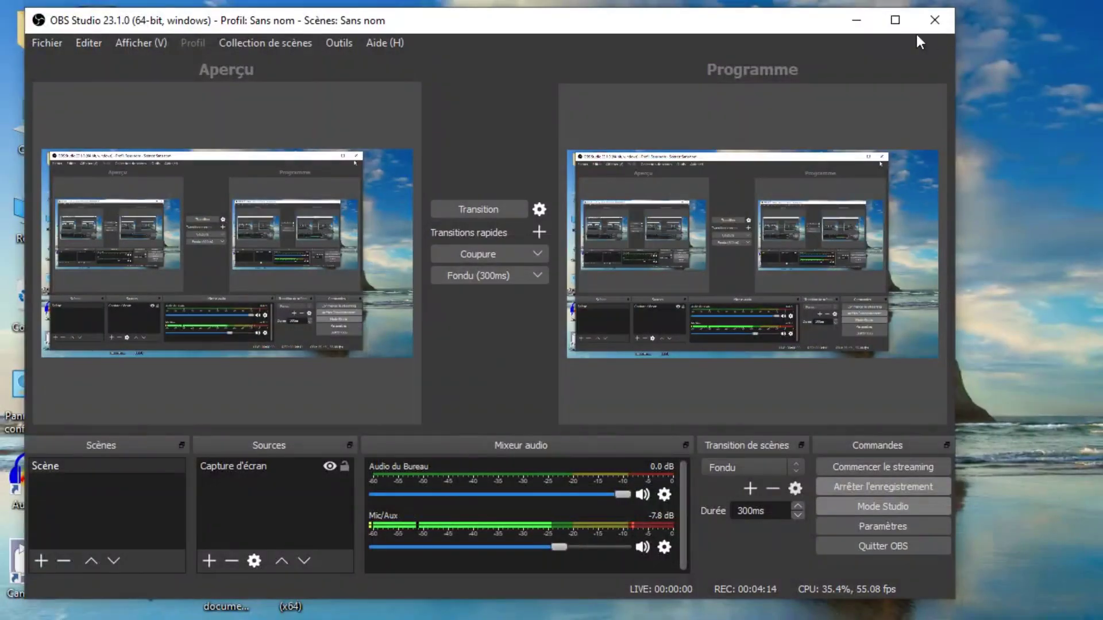
{"action": "left_click", "coordinate": [857, 21]}
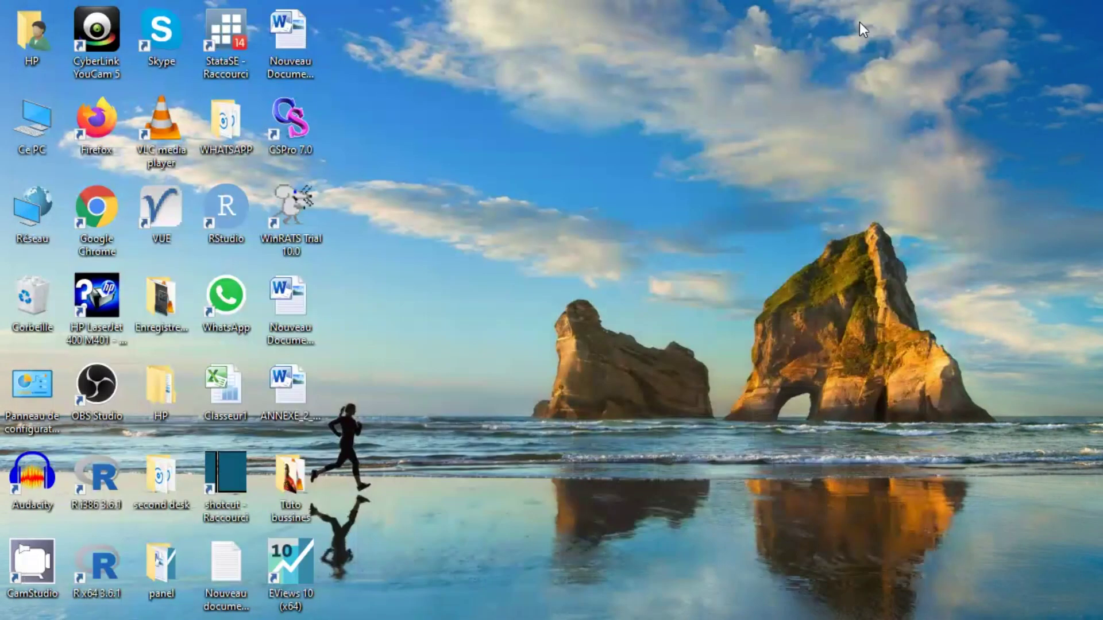
{"action": "double_click", "coordinate": [302, 543]}
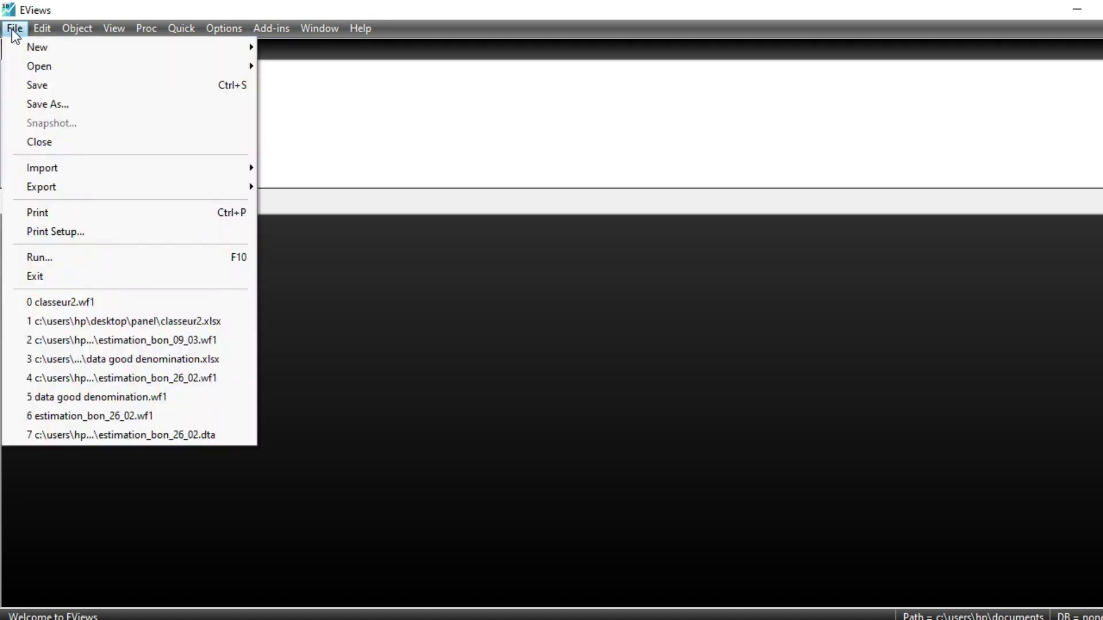
Import classeur2.xlsx from the Desktop panel folder and advance through the Excel Read wizard.
{"action": "mouse_move", "coordinate": [56, 170]}
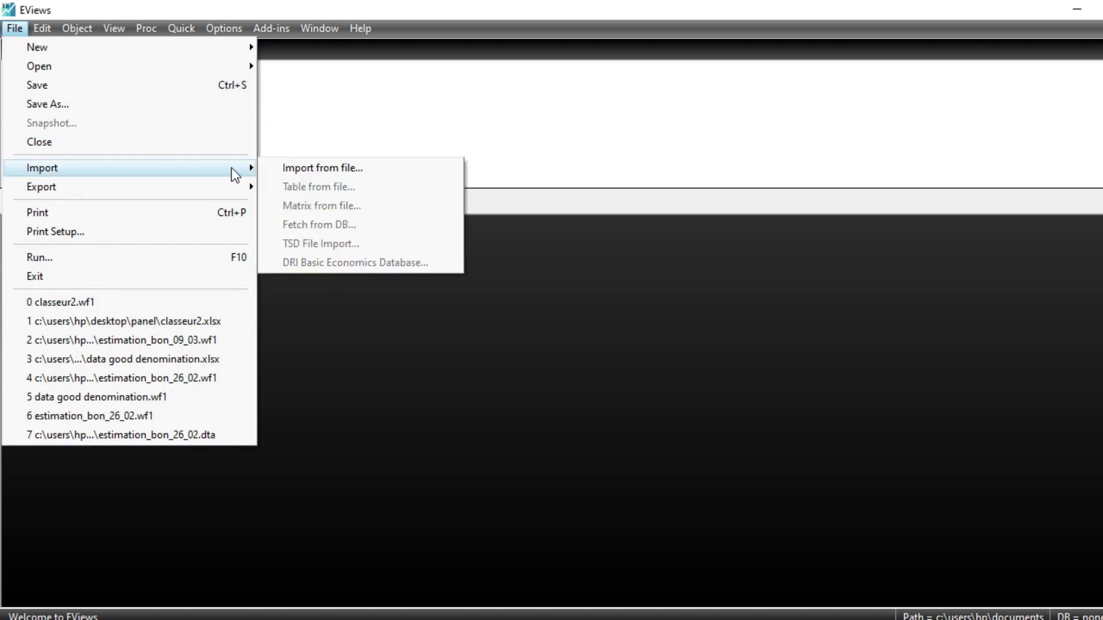
{"action": "left_click", "coordinate": [319, 171]}
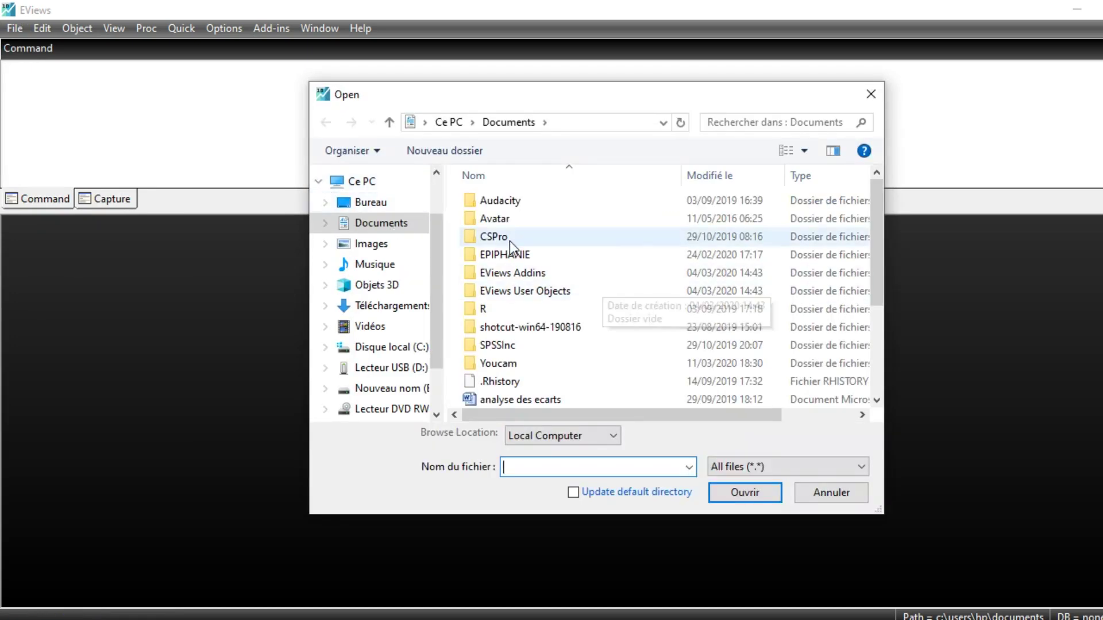
{"action": "left_click", "coordinate": [376, 206]}
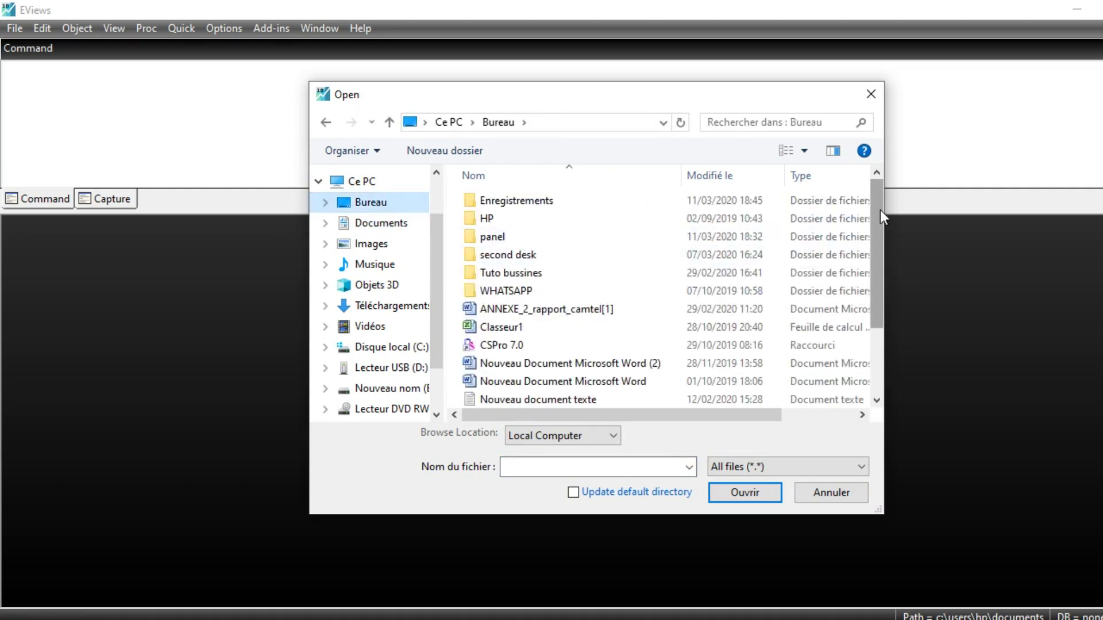
{"action": "double_click", "coordinate": [506, 241]}
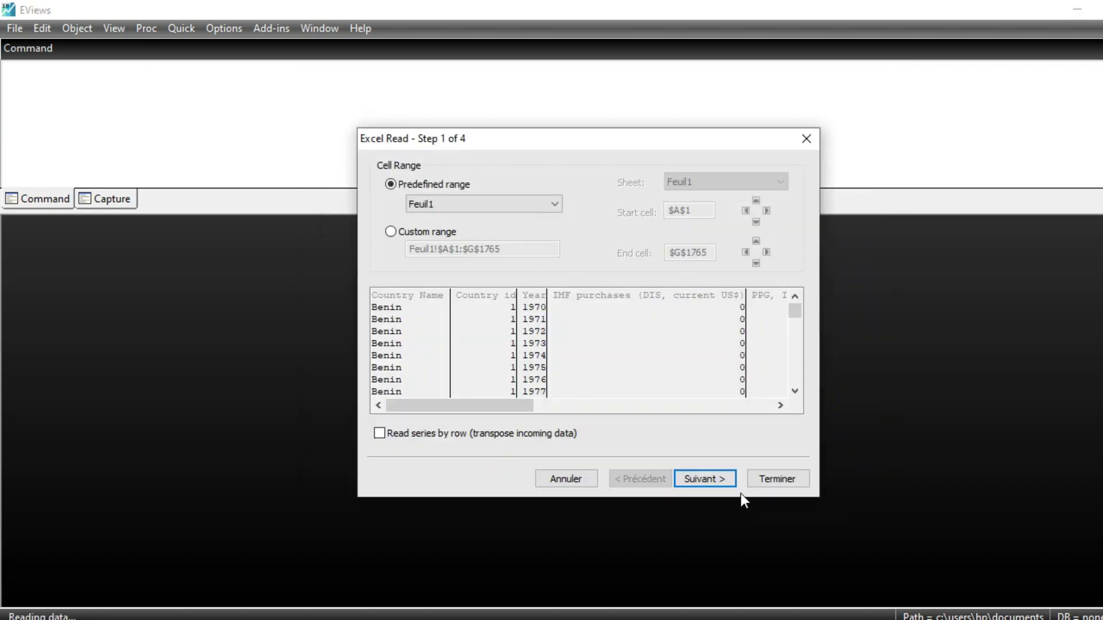
{"action": "left_click", "coordinate": [709, 478]}
{"action": "left_click", "coordinate": [698, 480]}
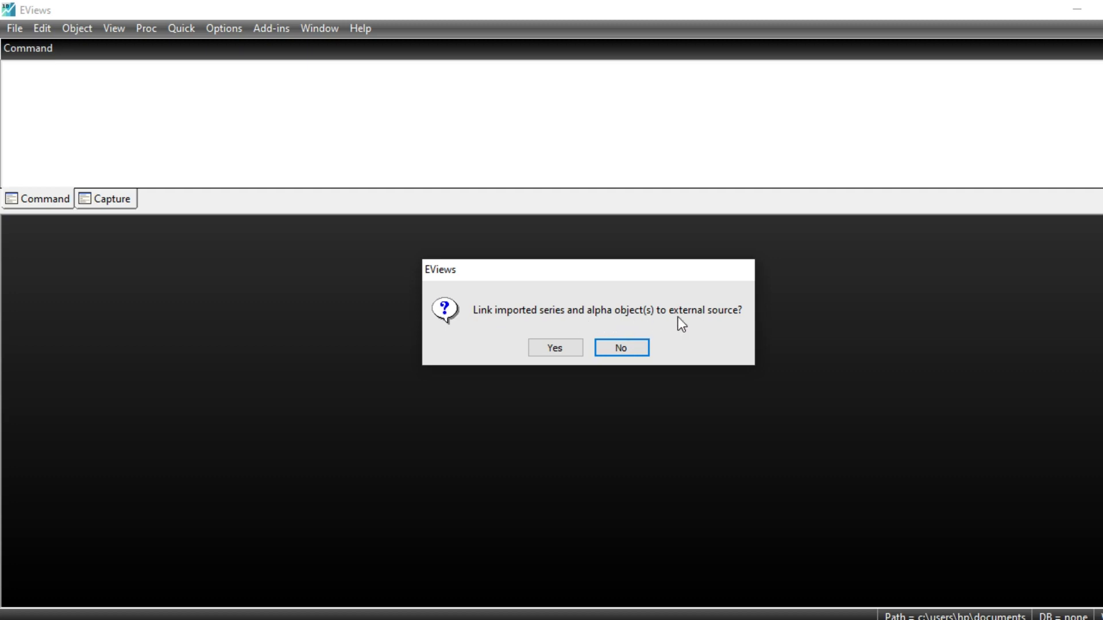
{"action": "left_click", "coordinate": [622, 350]}
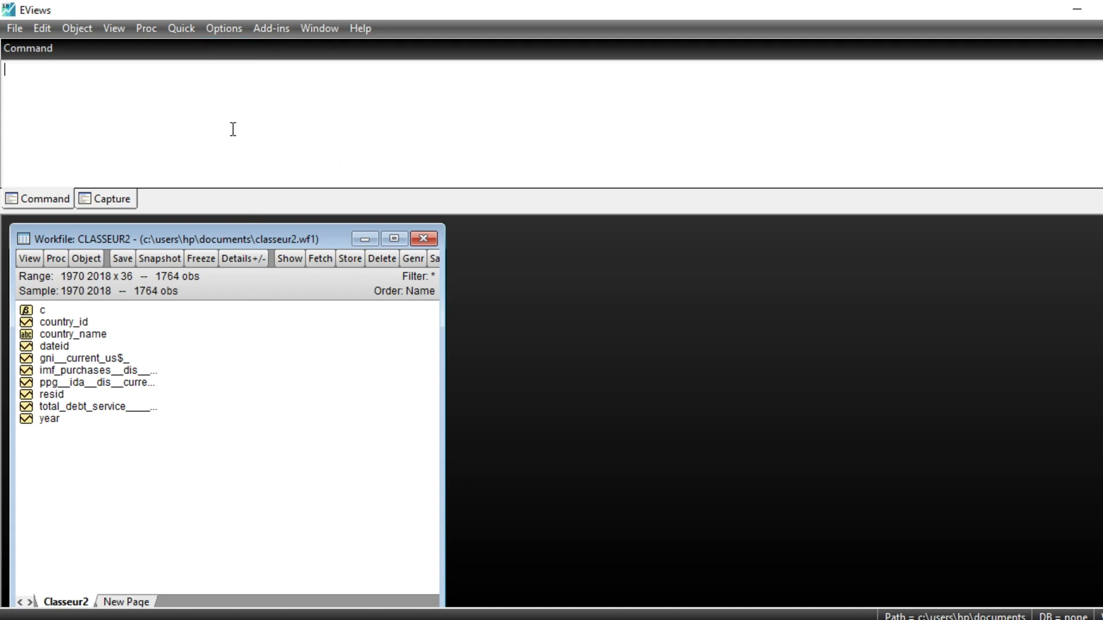
Start a new equation with imf_purchases as dependent variable, a constant c and total debt service.
{"action": "left_click", "coordinate": [226, 30]}
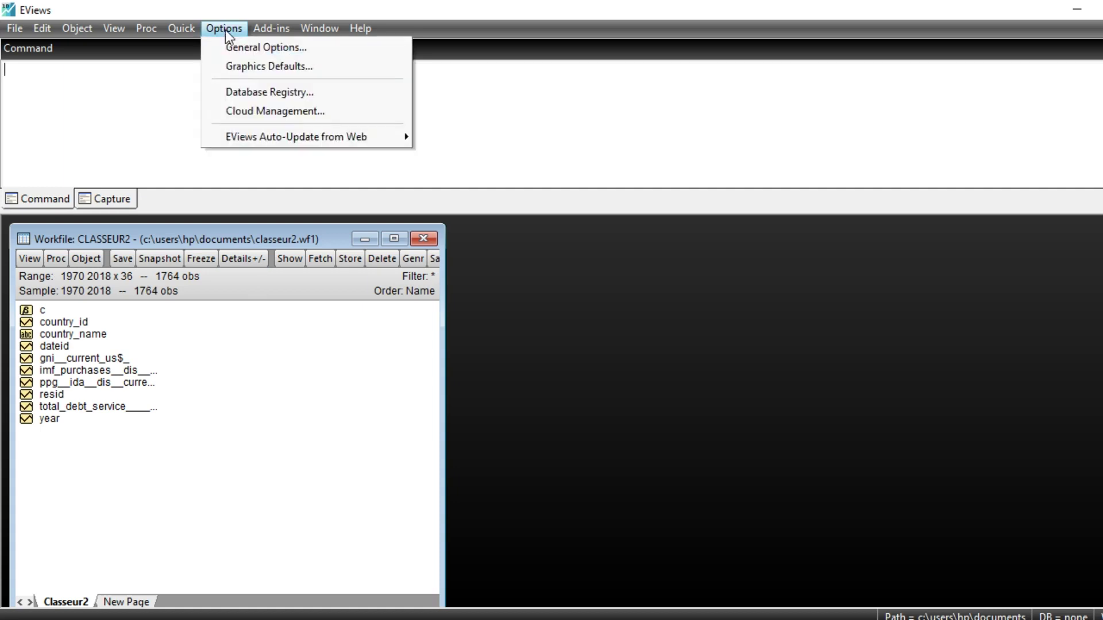
{"action": "mouse_move", "coordinate": [187, 30]}
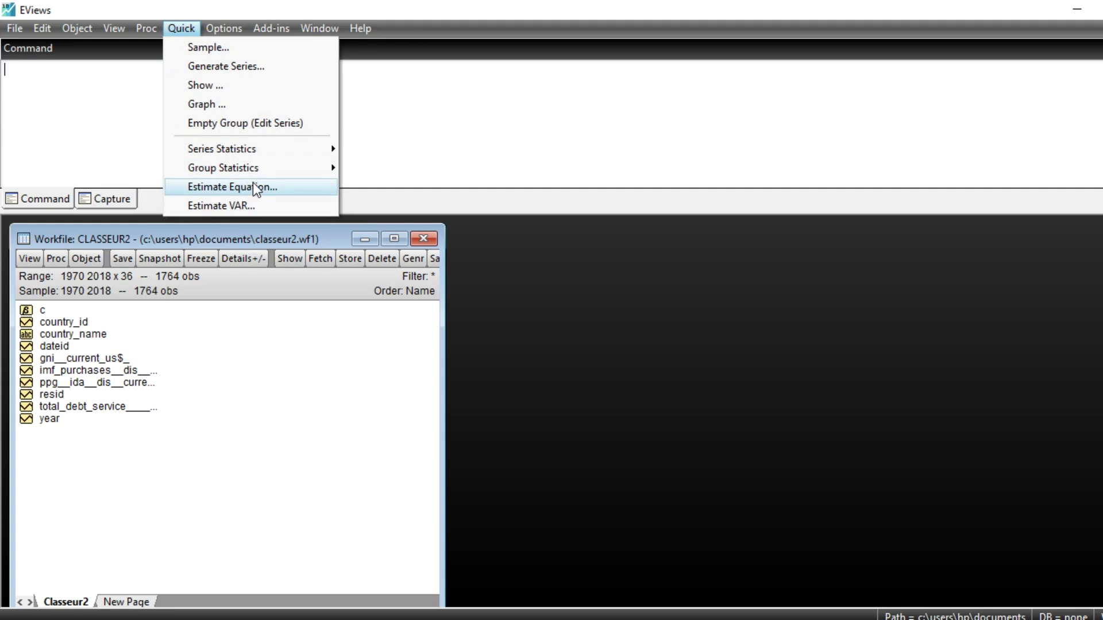
{"action": "left_click", "coordinate": [279, 189]}
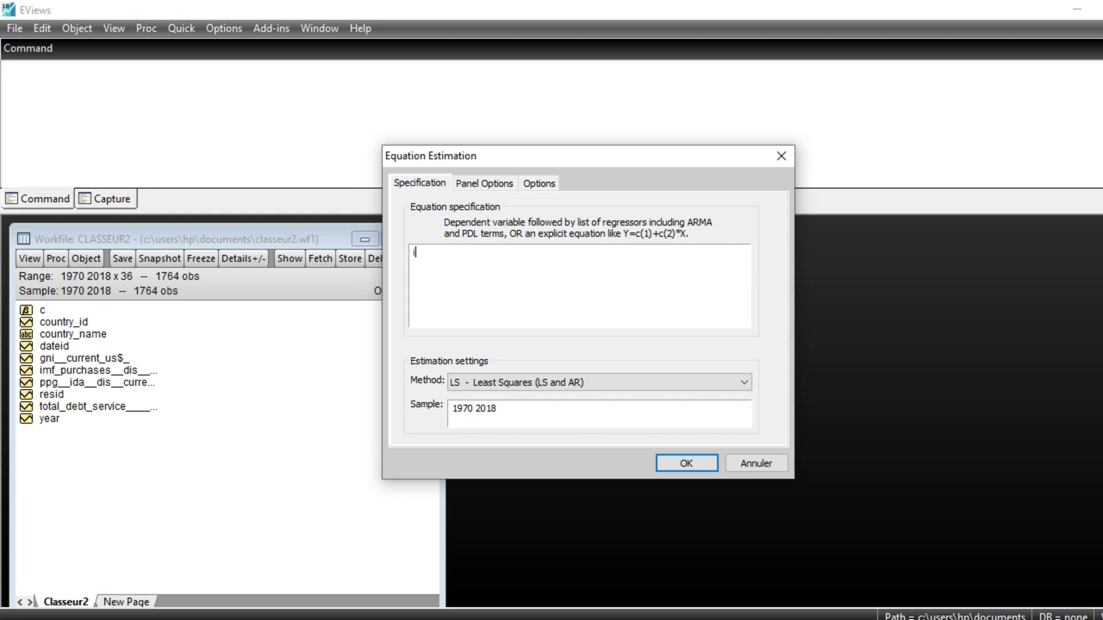
{"action": "type", "text": "im"}
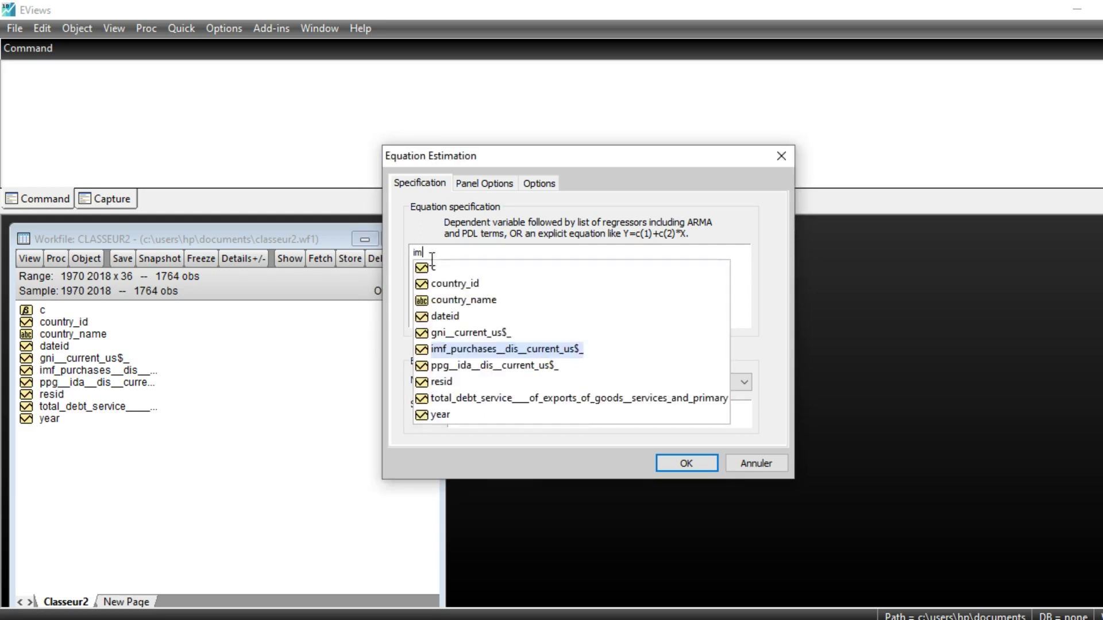
{"action": "key", "text": "Return"}
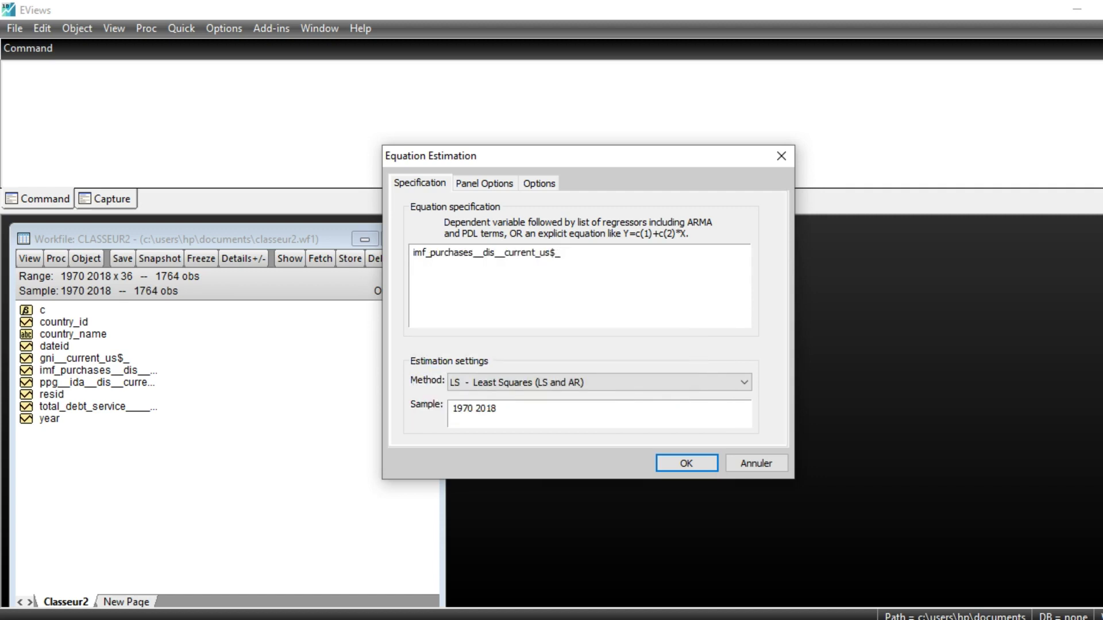
{"action": "type", "text": "c t"}
{"action": "key", "text": "ctrl+space"}
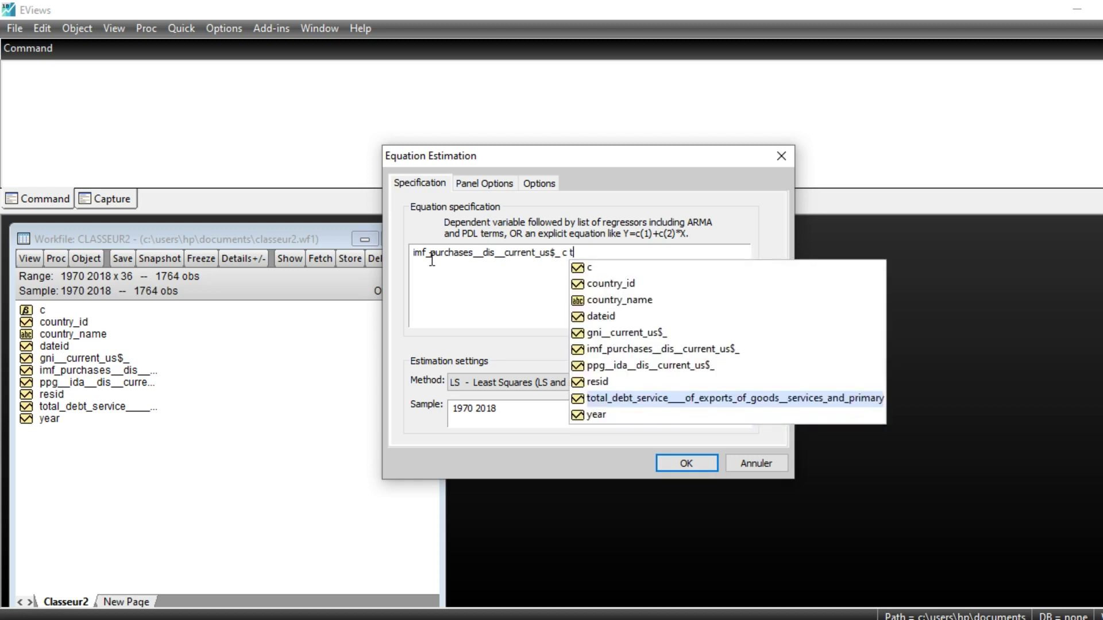
{"action": "double_click", "coordinate": [666, 399]}
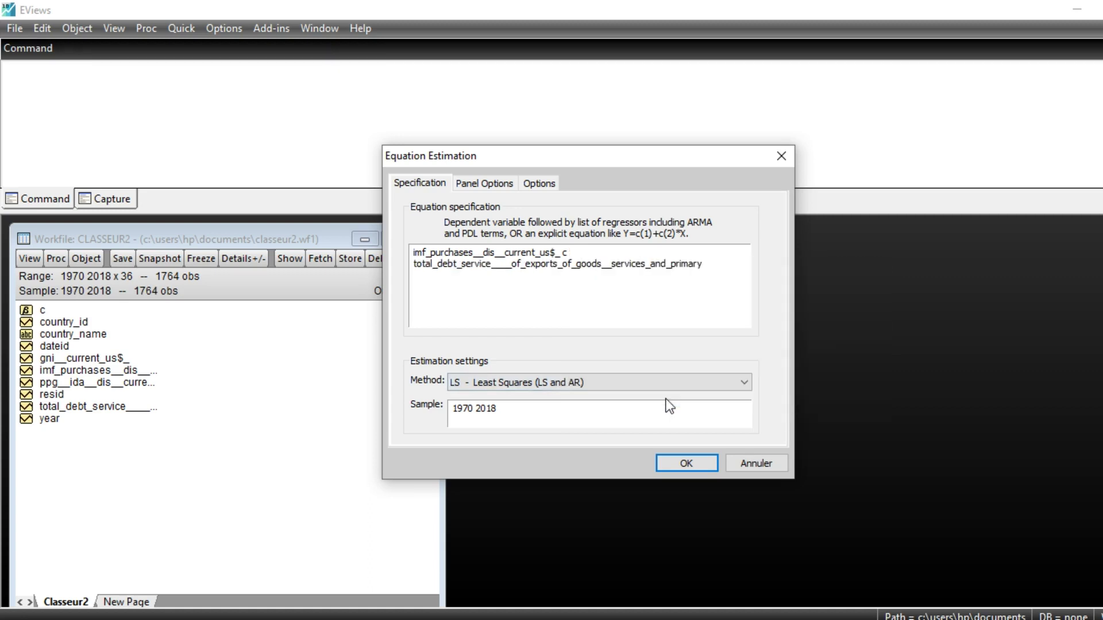
Add gni__current_us$_ and ppg__ida__dis__current_us$_ as regressors and show the Expanded Edit View.
{"action": "type", "text": "gn"}
{"action": "key", "text": "ctrl+space"}
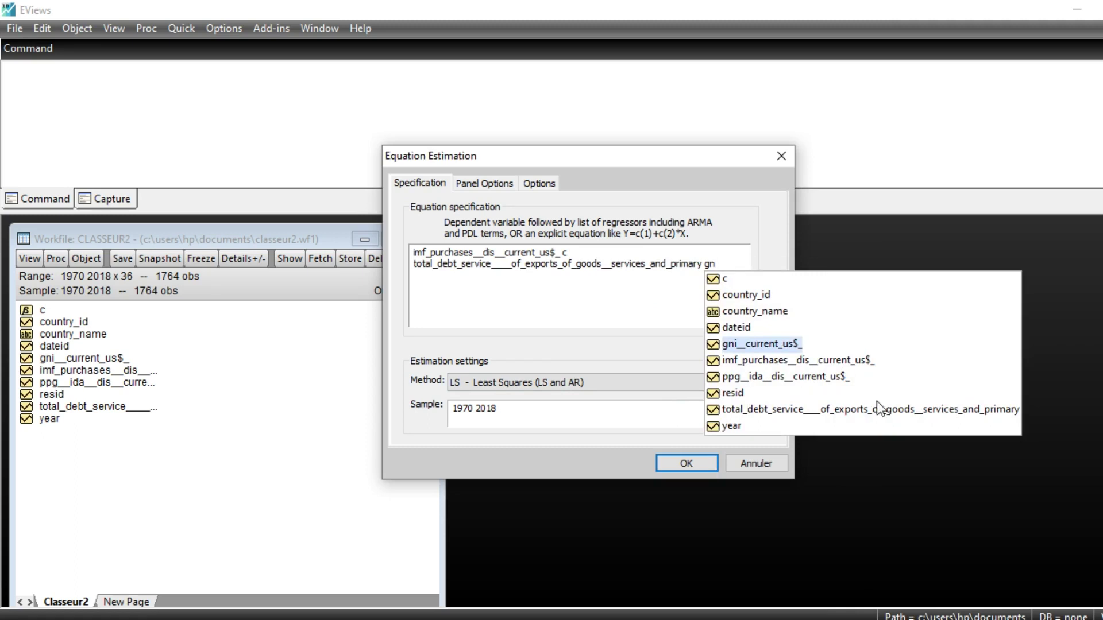
{"action": "double_click", "coordinate": [753, 343]}
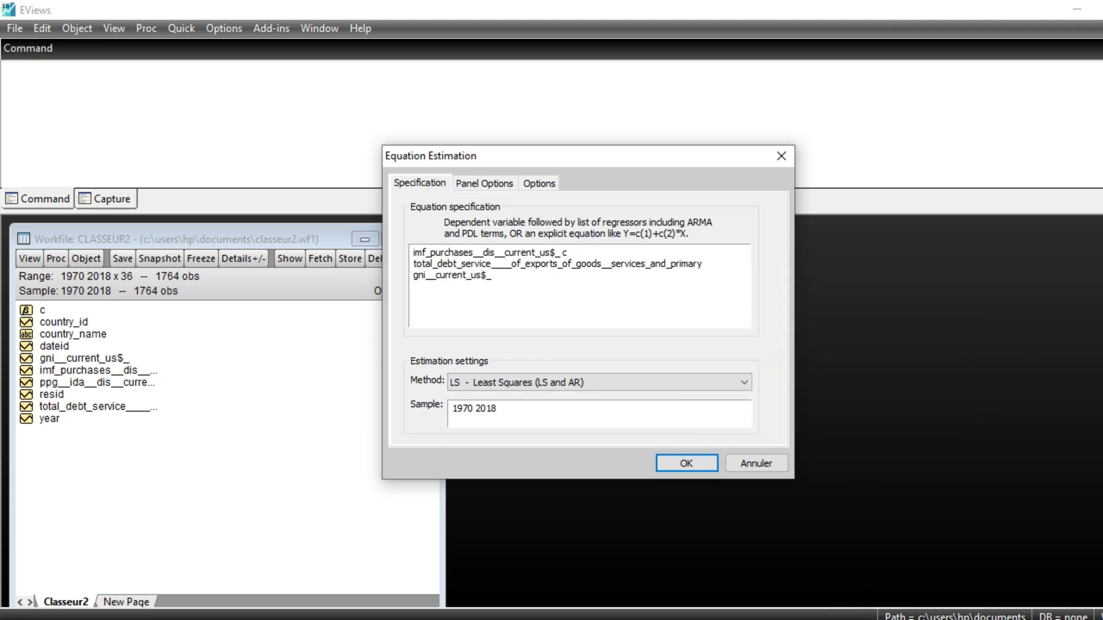
{"action": "type", "text": "pp"}
{"action": "key", "text": "ctrl+space"}
{"action": "type", "text": "g"}
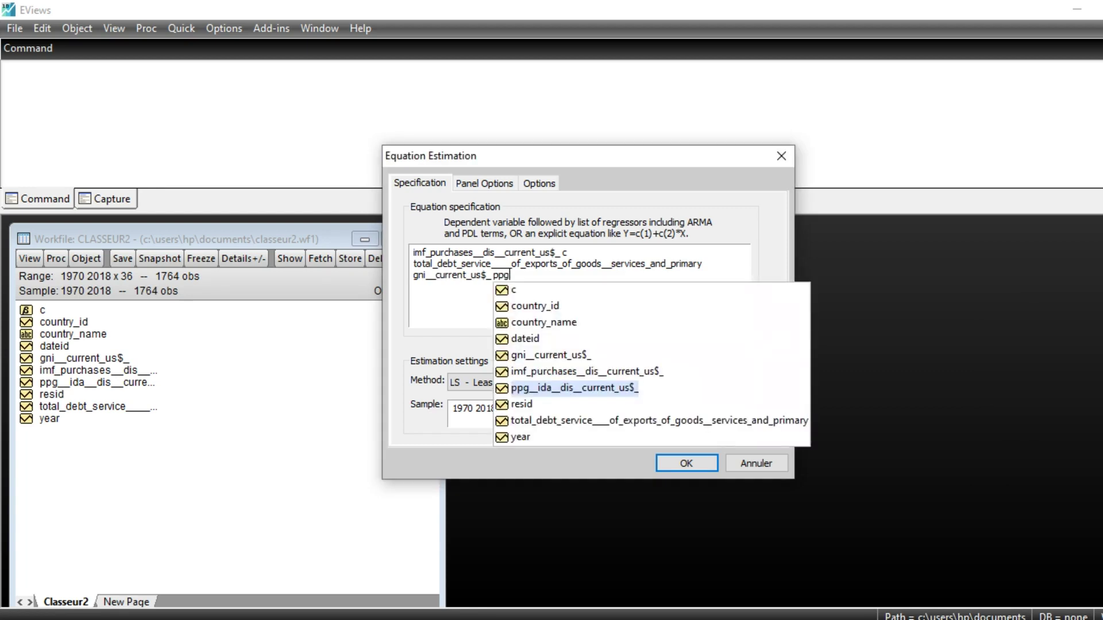
{"action": "double_click", "coordinate": [553, 388]}
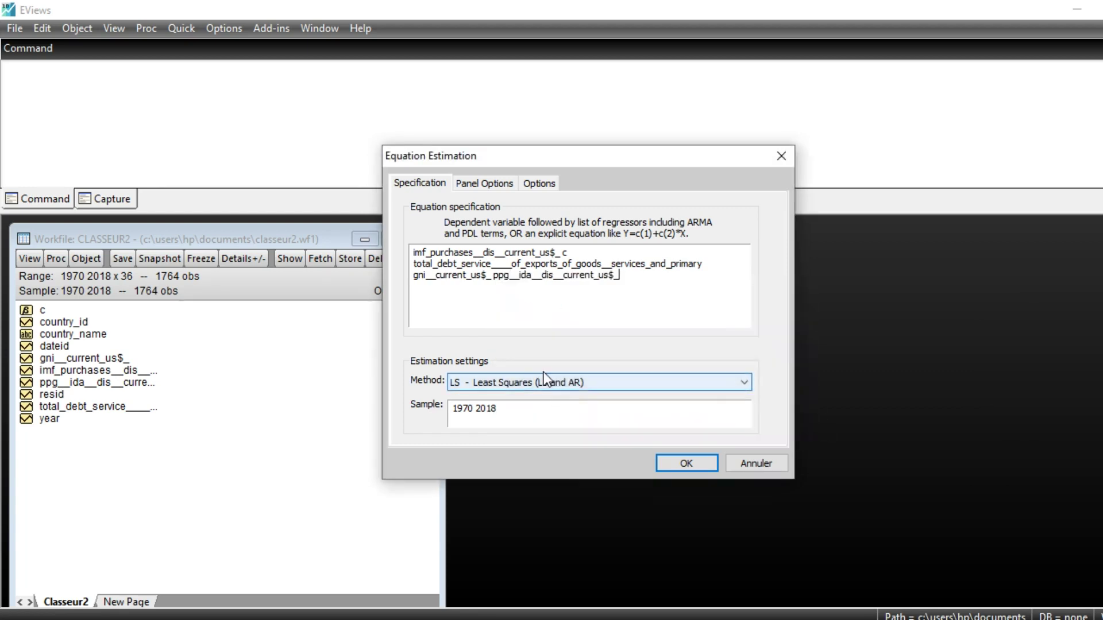
{"action": "double_click", "coordinate": [640, 286]}
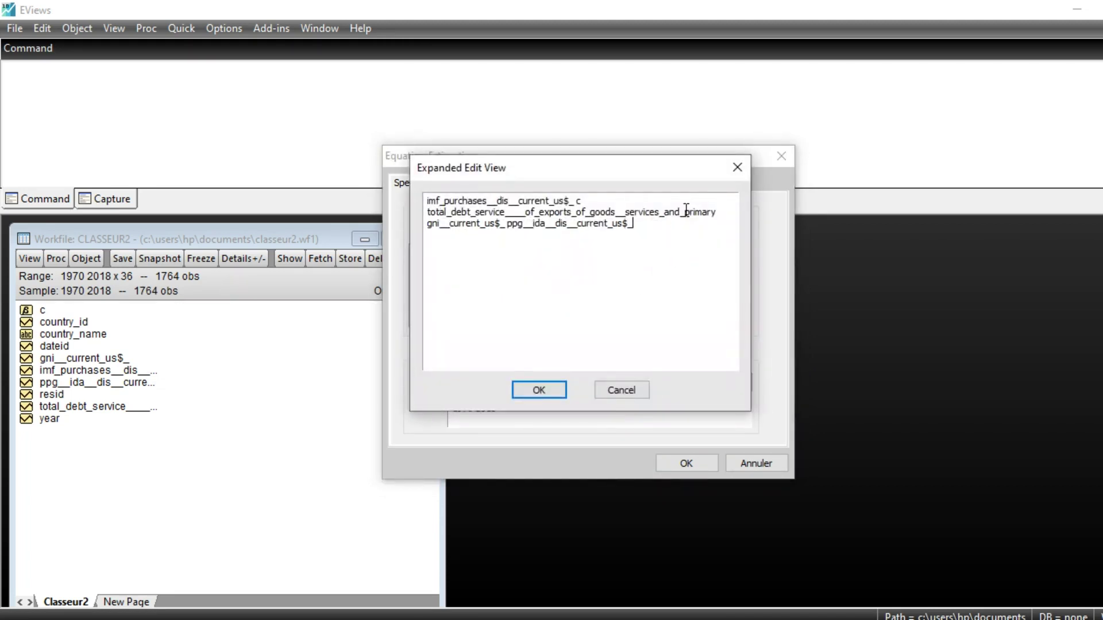
Close the Expanded Edit View to return to the Equation Estimation dialog.
{"action": "left_click", "coordinate": [737, 167]}
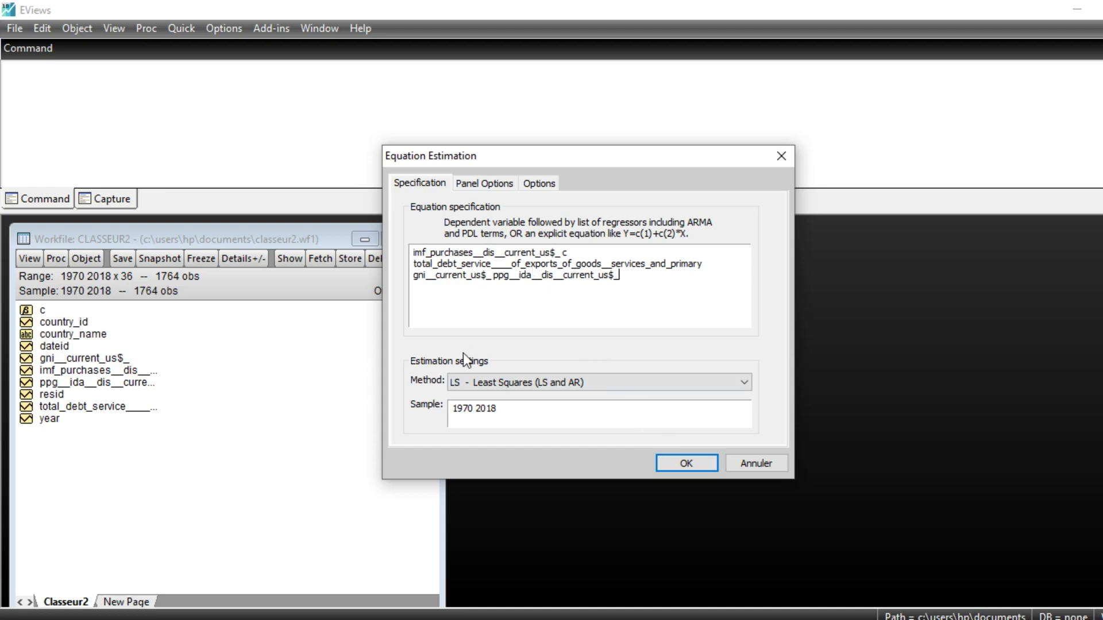
Set Panel Options cross-section effects to Fixed and estimate the equation.
{"action": "left_click", "coordinate": [480, 185]}
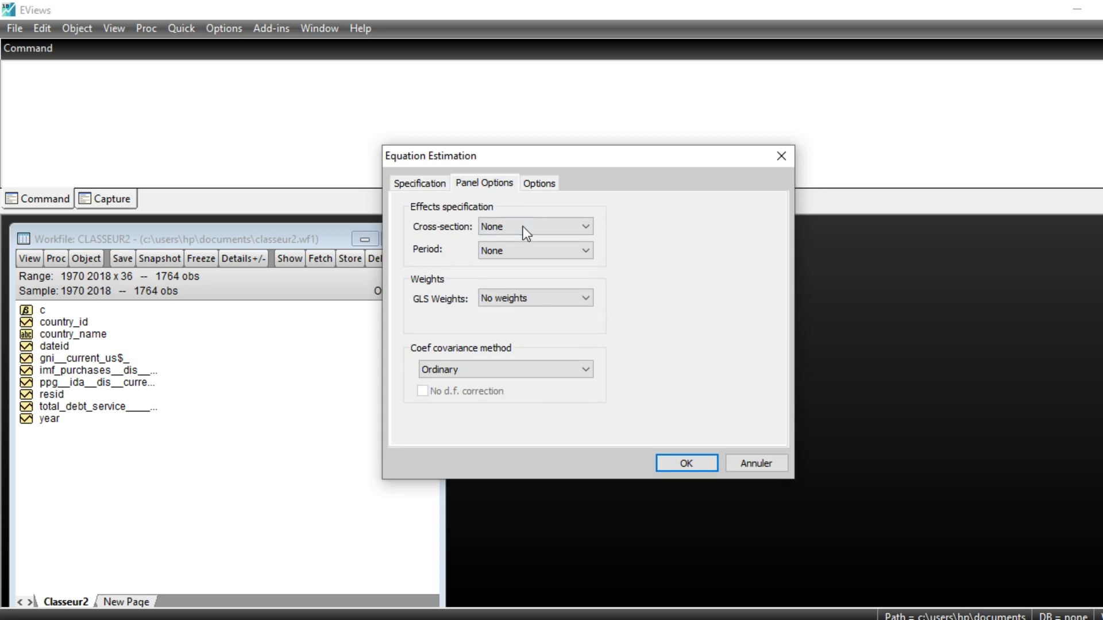
{"action": "left_click", "coordinate": [584, 229]}
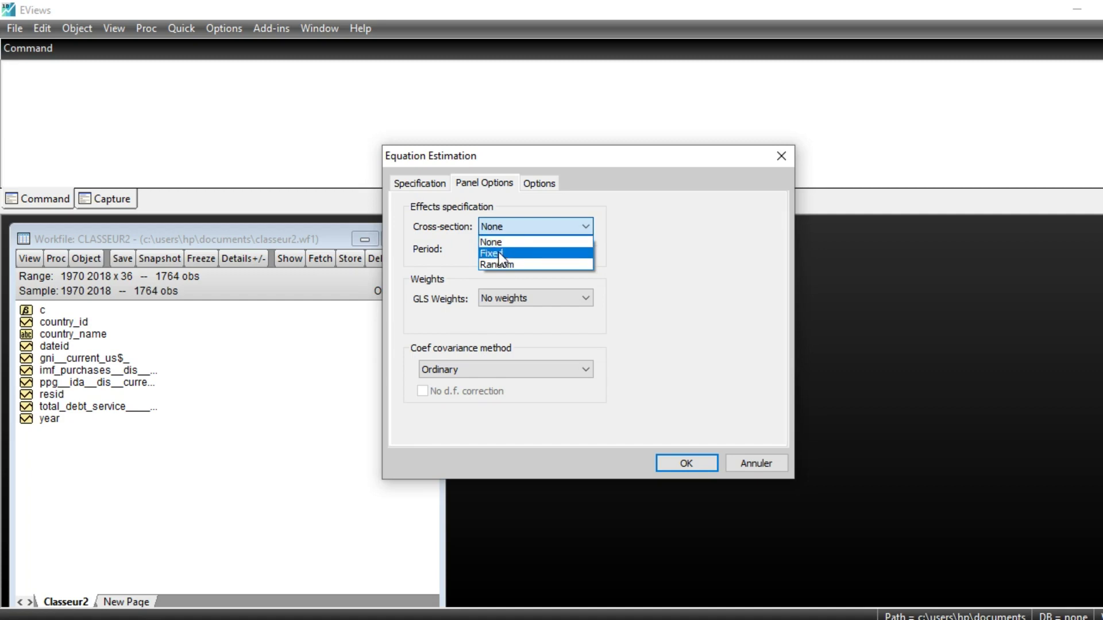
{"action": "left_click", "coordinate": [515, 254]}
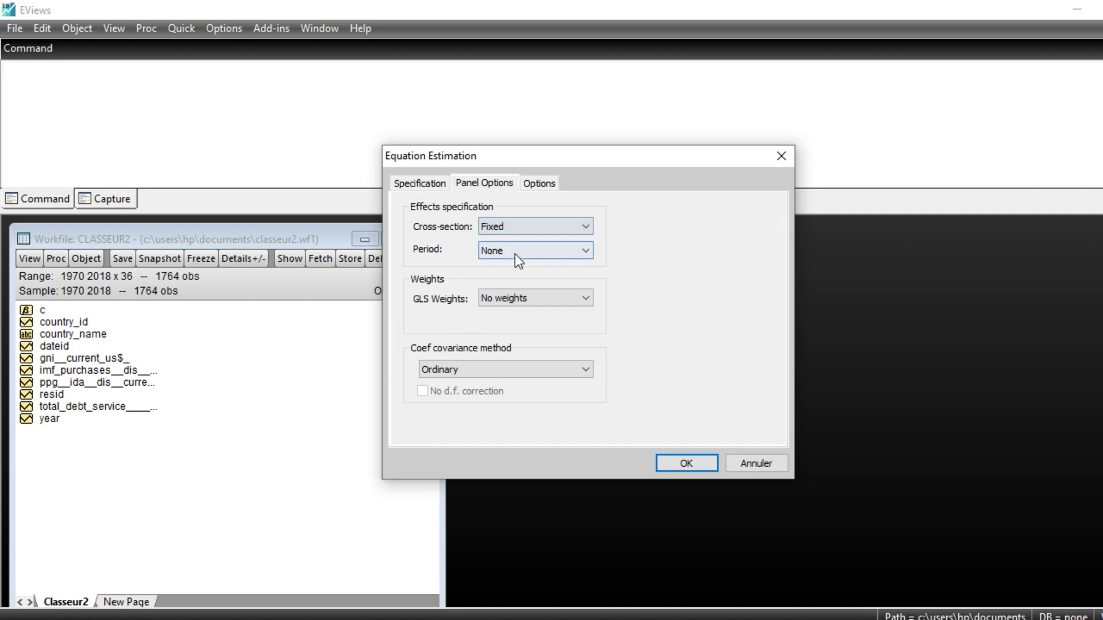
{"action": "left_click", "coordinate": [676, 463]}
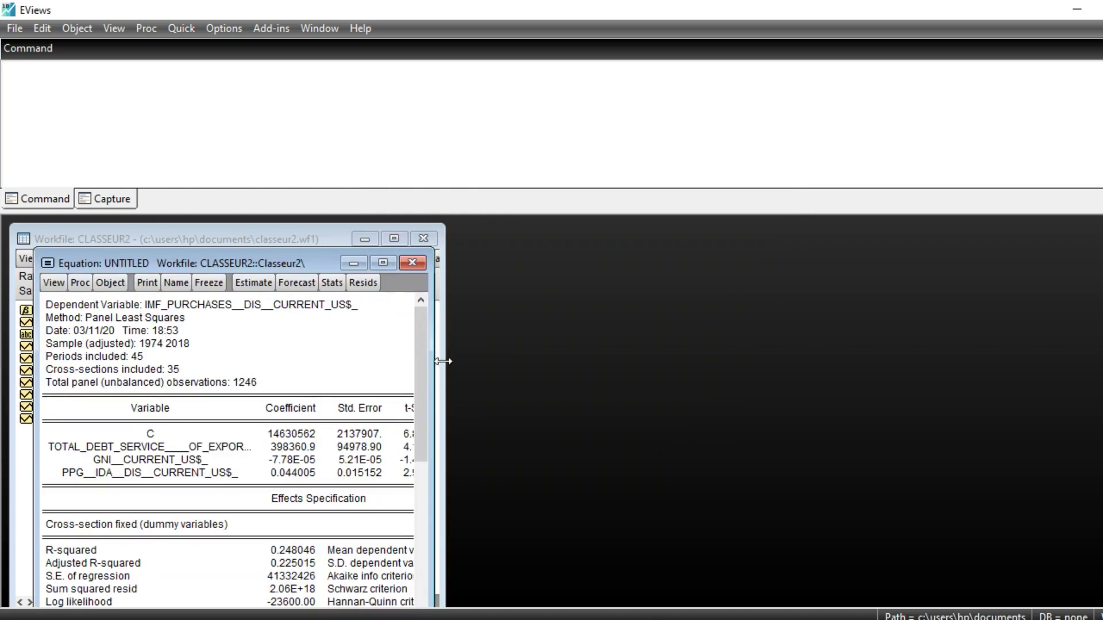
Move and widen the fixed-effects results window to reveal the t-statistic and probability columns.
{"action": "left_click_drag", "start_coordinate": [300, 266], "coordinate": [646, 271]}
{"action": "left_click_drag", "start_coordinate": [782, 357], "coordinate": [947, 362]}
{"action": "scroll", "coordinate": [902, 386], "scroll_direction": "down", "scroll_amount": 1}
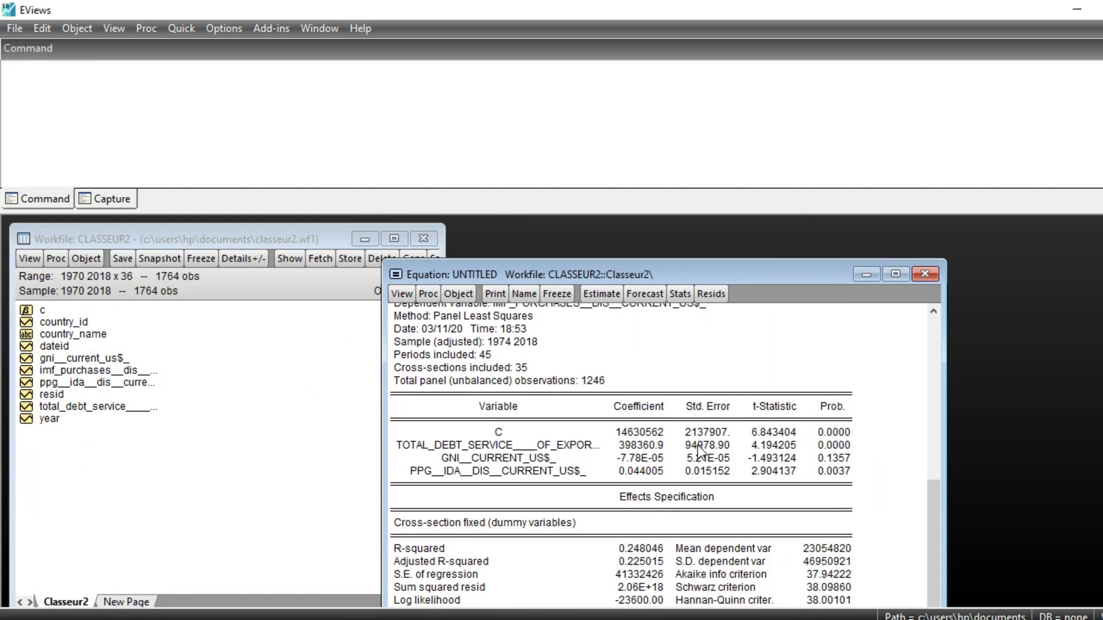
{"action": "left_click_drag", "start_coordinate": [676, 268], "coordinate": [718, 226]}
{"action": "scroll", "coordinate": [721, 459], "scroll_direction": "up", "scroll_amount": 1}
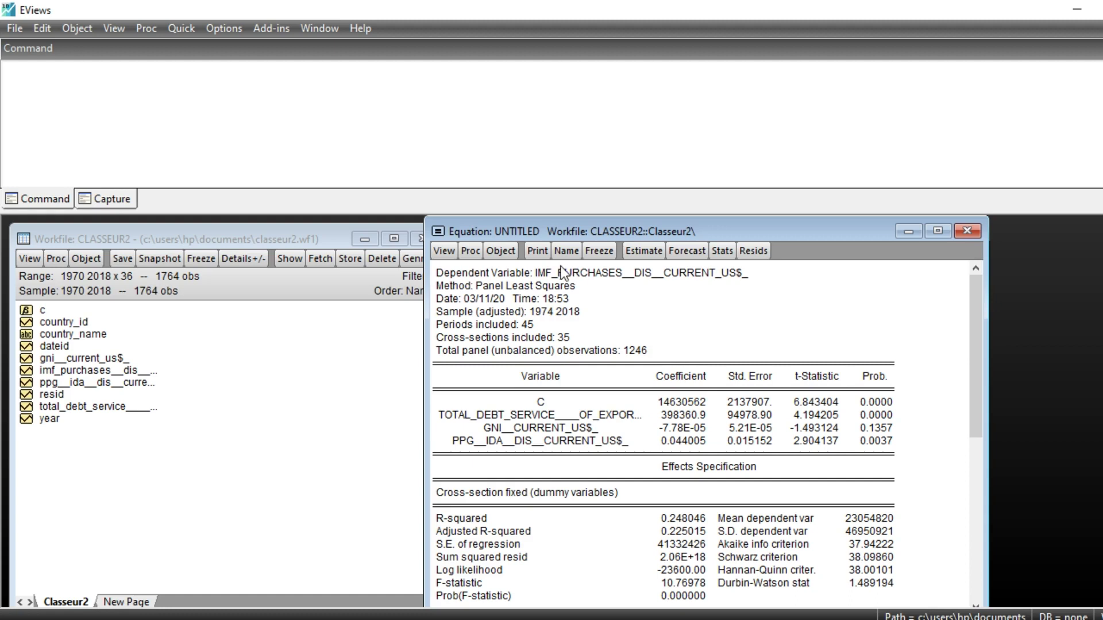
Switch cross-section effects to Random, re-estimate, and review the Panel EGLS output.
{"action": "left_click", "coordinate": [643, 251]}
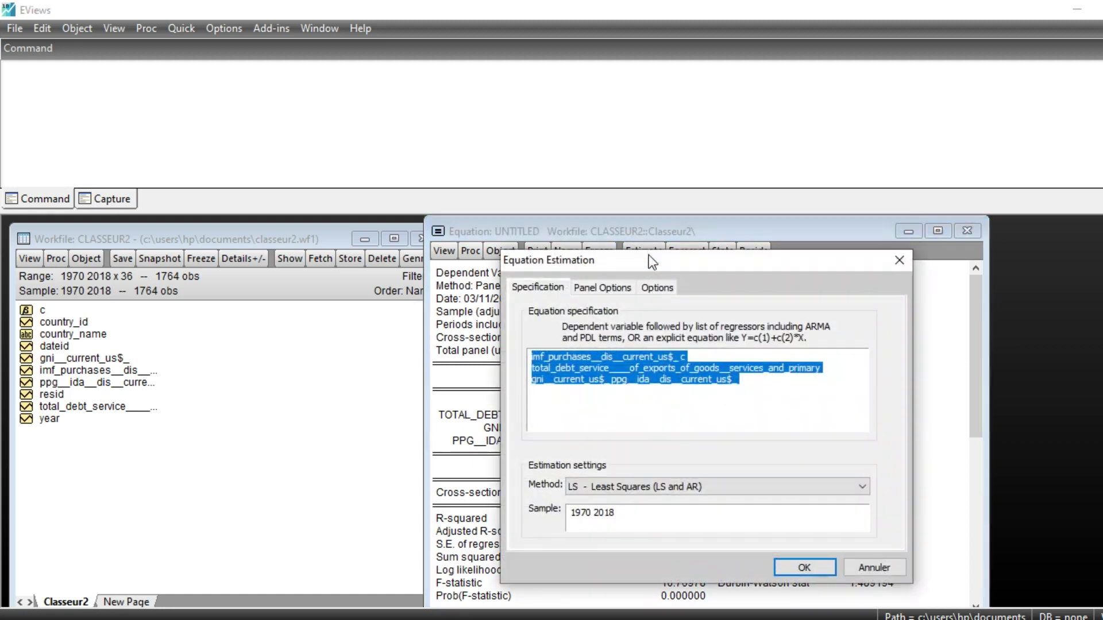
{"action": "left_click", "coordinate": [609, 291]}
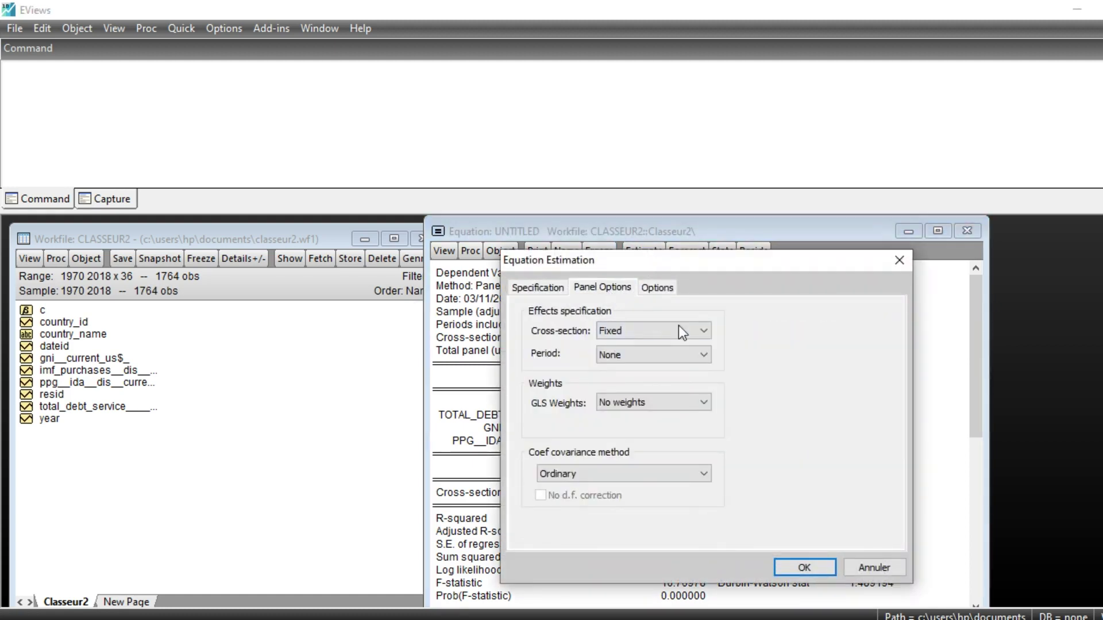
{"action": "left_click", "coordinate": [704, 332]}
{"action": "left_click", "coordinate": [660, 369]}
{"action": "left_click", "coordinate": [801, 566]}
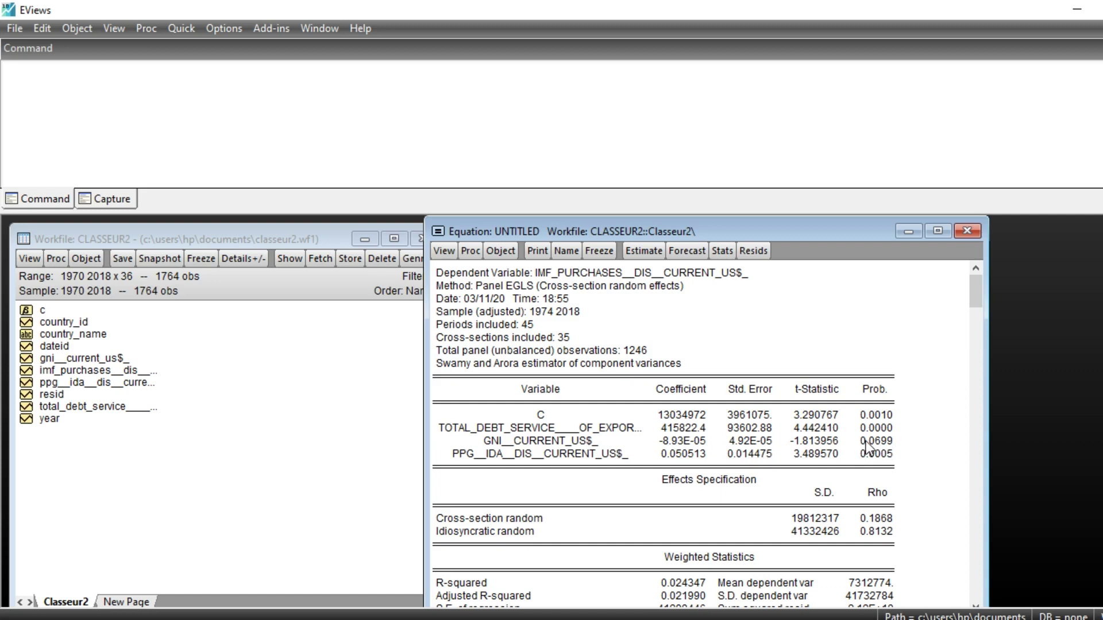
{"action": "scroll", "coordinate": [656, 461], "scroll_direction": "down", "scroll_amount": 2}
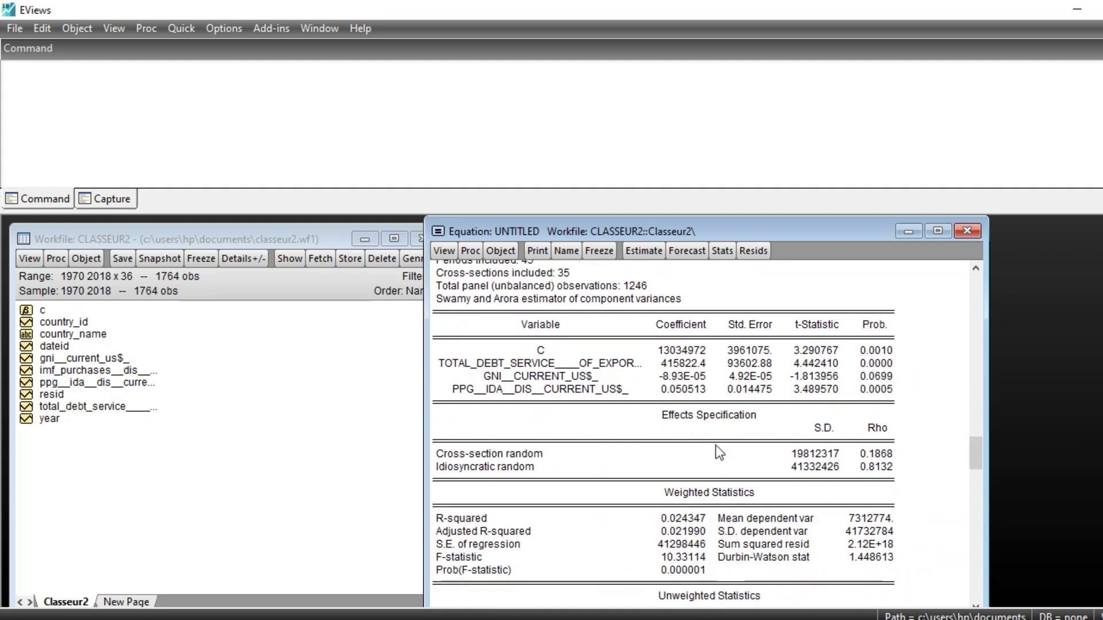
{"action": "scroll", "coordinate": [717, 451], "scroll_direction": "up", "scroll_amount": 2}
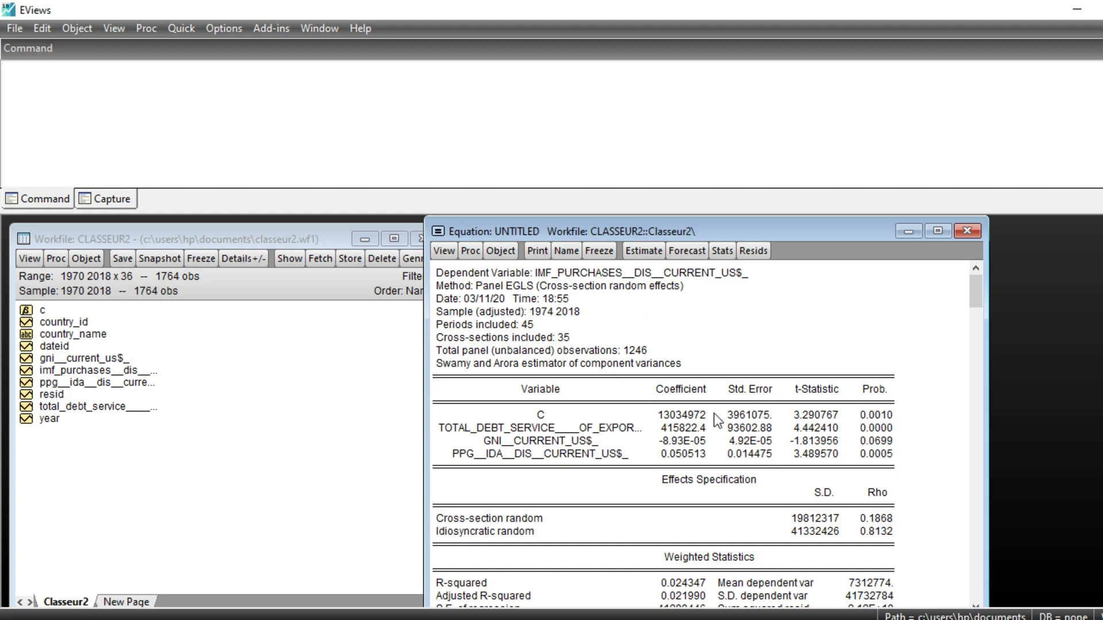
Change cross-section effects from Random back to Fixed and re-estimate the equation.
{"action": "left_click", "coordinate": [643, 250]}
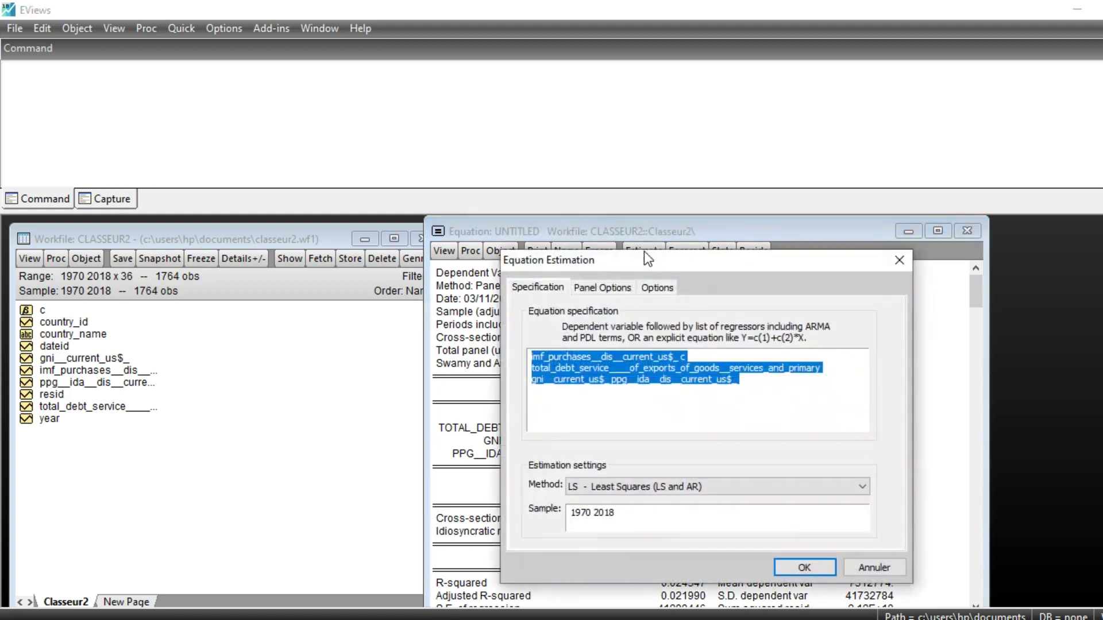
{"action": "left_click", "coordinate": [606, 286]}
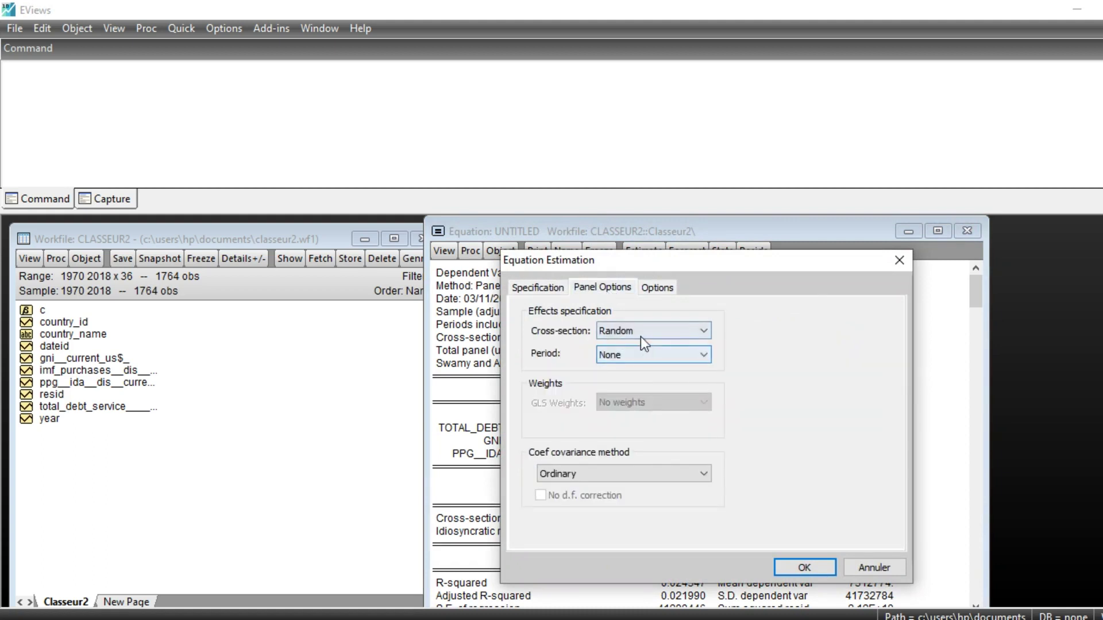
{"action": "left_click", "coordinate": [703, 332]}
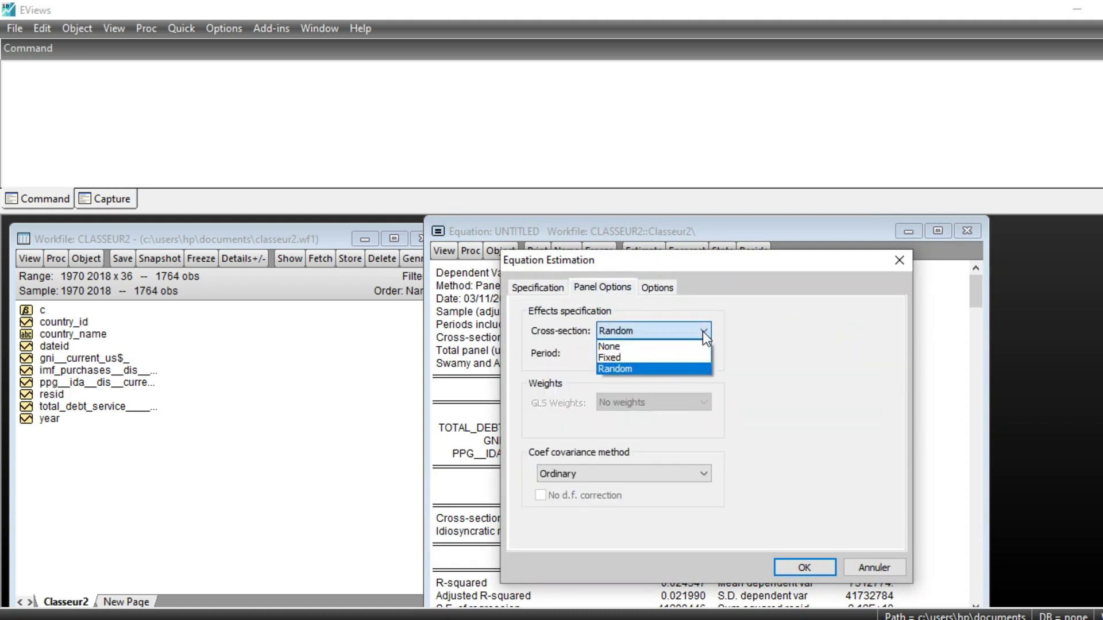
{"action": "left_click", "coordinate": [615, 358]}
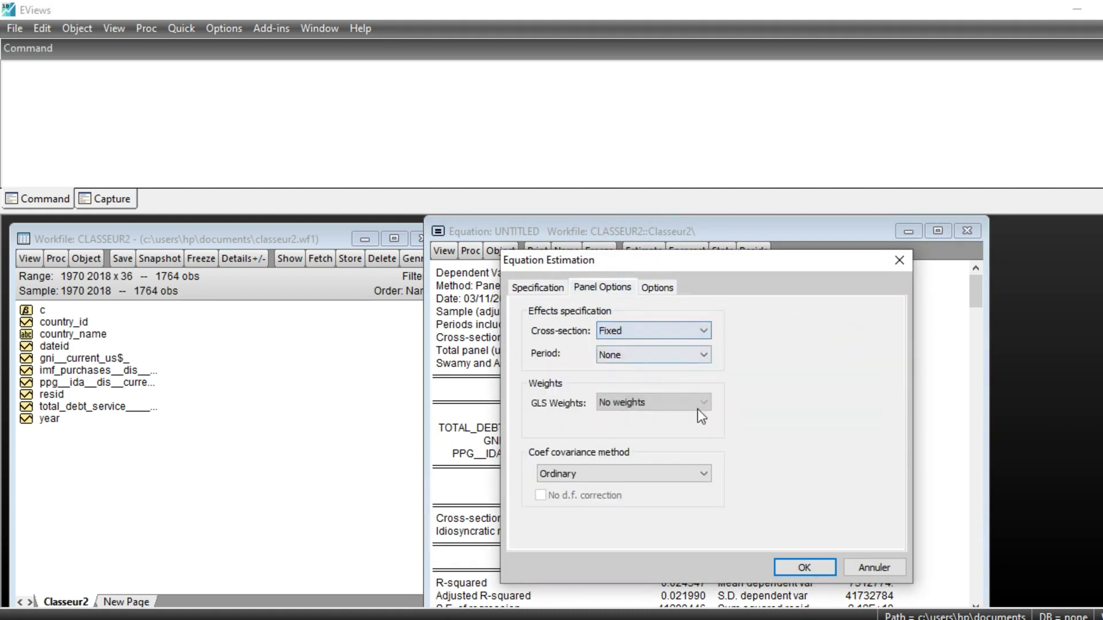
{"action": "left_click", "coordinate": [811, 572]}
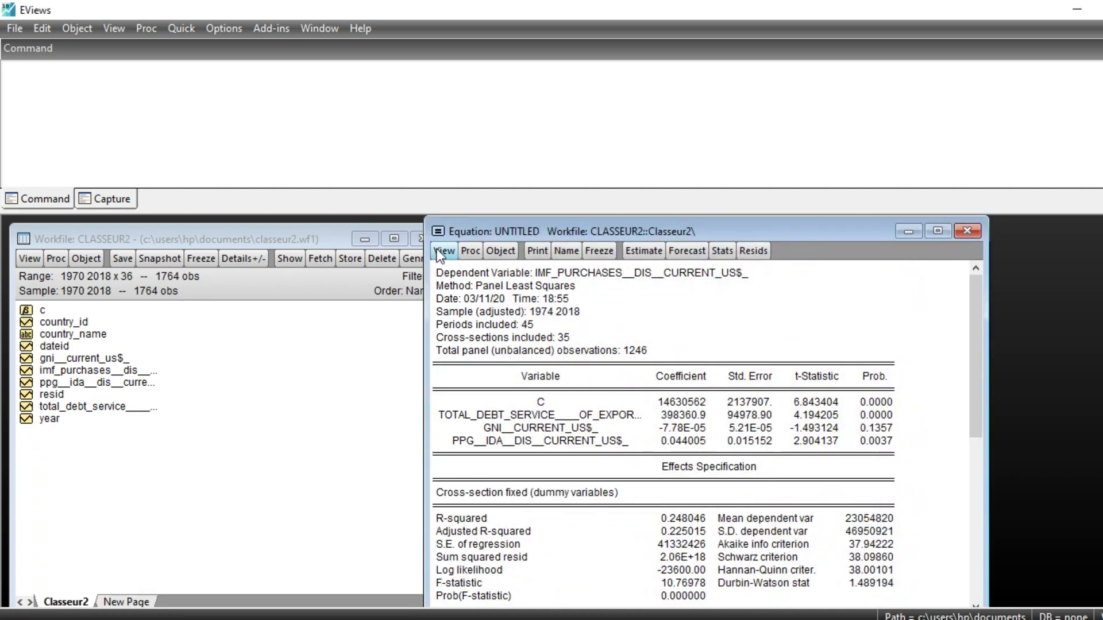
Run the Correlated Random Effects Hausman test on the fixed-effects equation, which errors for lacking random effects.
{"action": "left_click", "coordinate": [440, 251]}
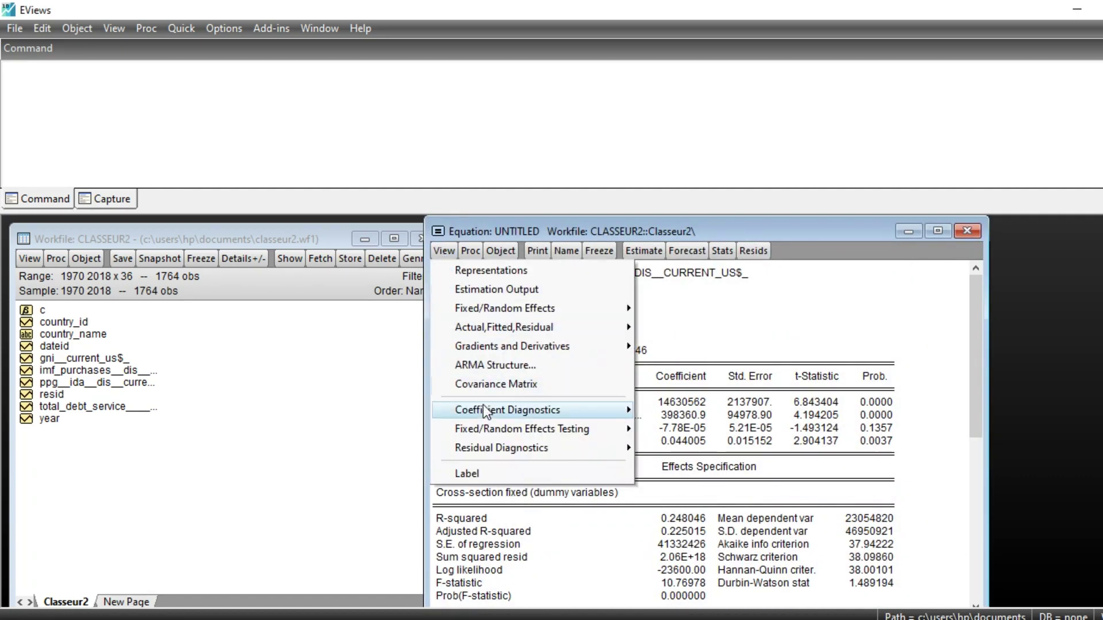
{"action": "mouse_move", "coordinate": [480, 433]}
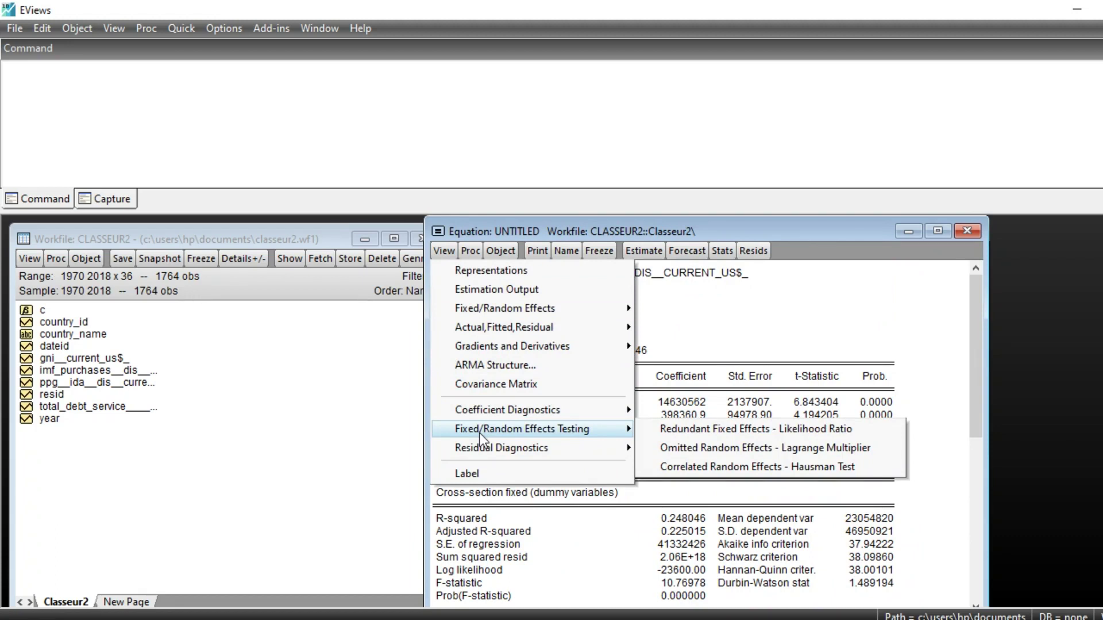
{"action": "mouse_move", "coordinate": [602, 447]}
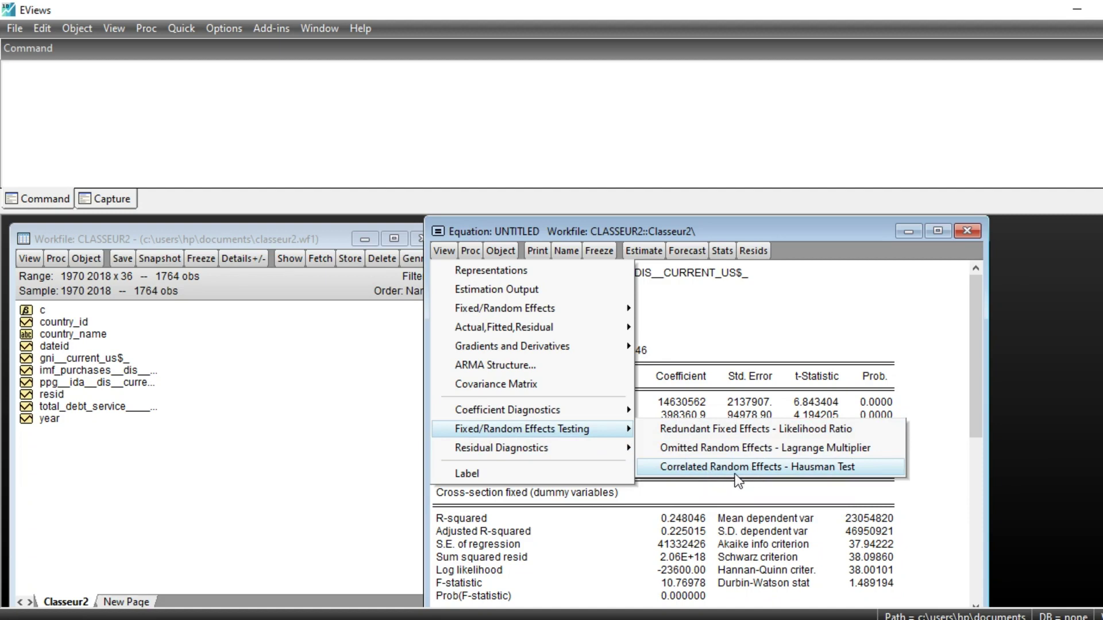
{"action": "left_click", "coordinate": [818, 471]}
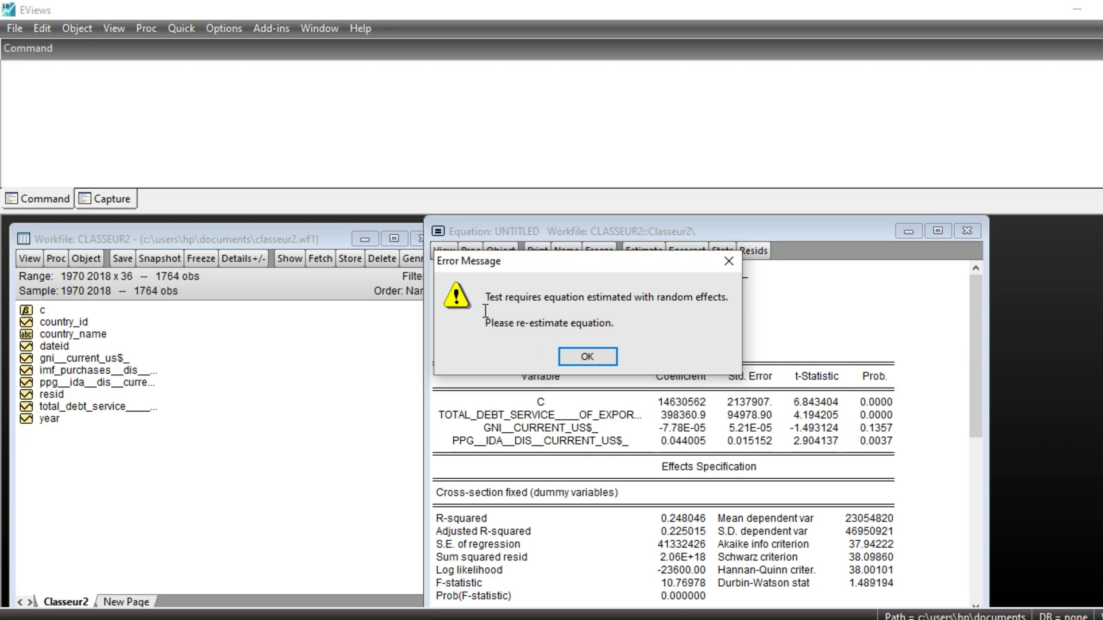
Dismiss the error and re-estimate the equation with Random cross-section effects (Panel EGLS, 1246 observations).
{"action": "left_click", "coordinate": [595, 356]}
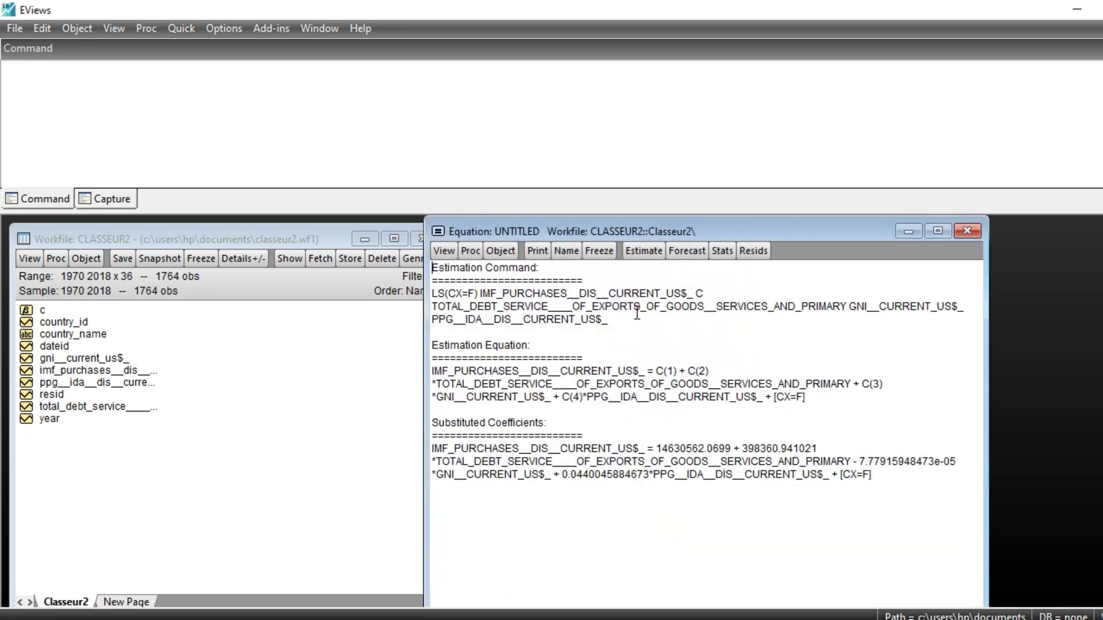
{"action": "left_click", "coordinate": [645, 251]}
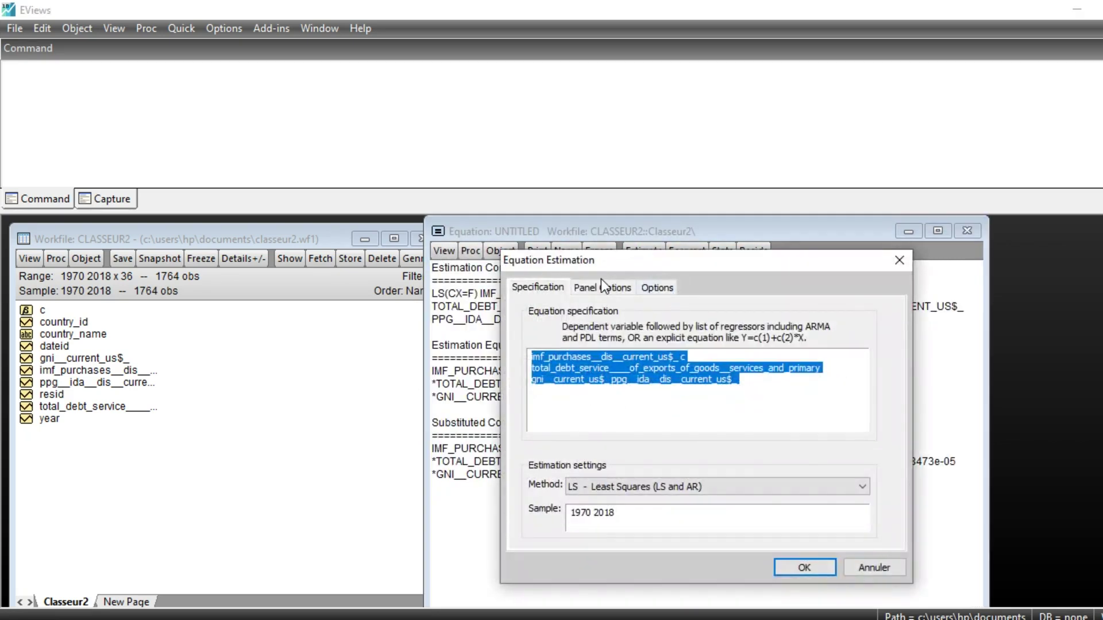
{"action": "left_click", "coordinate": [602, 286]}
{"action": "left_click", "coordinate": [703, 331]}
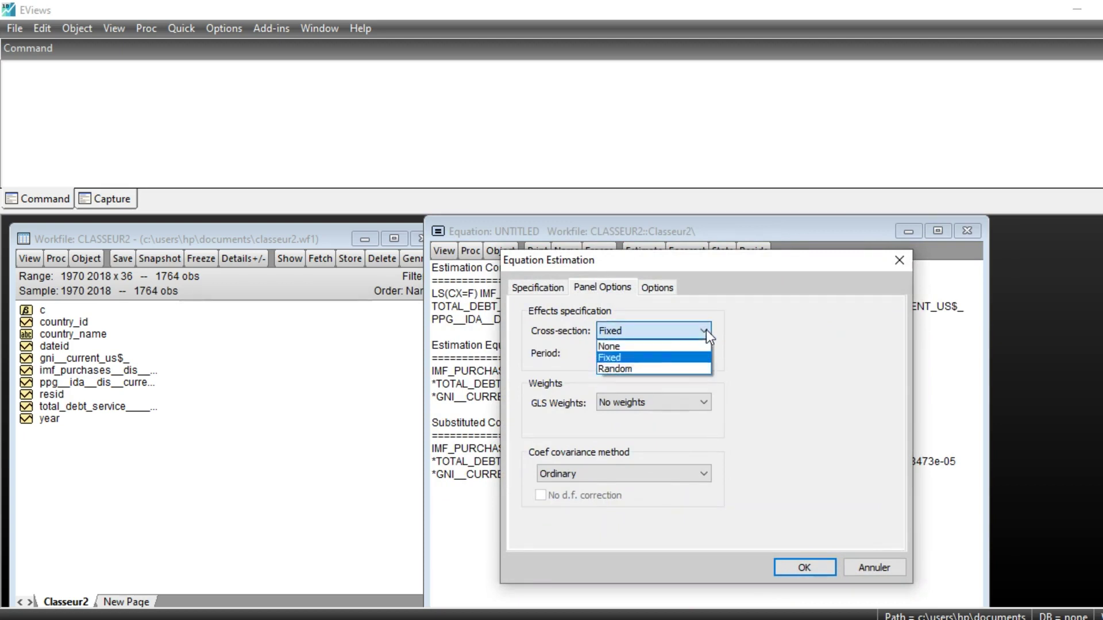
{"action": "left_click", "coordinate": [626, 368]}
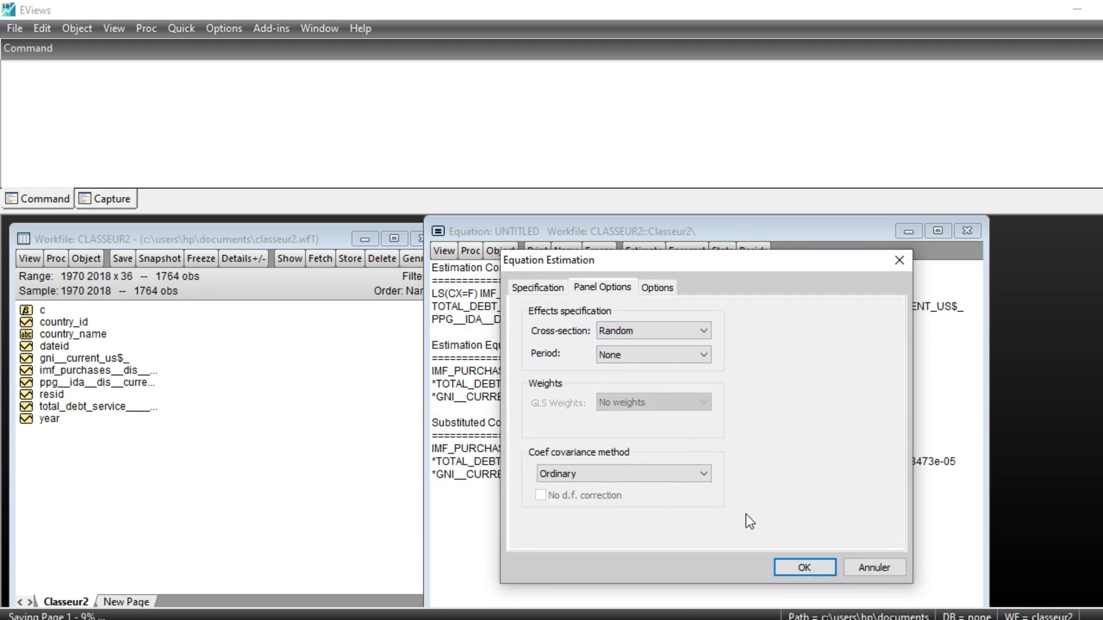
{"action": "left_click", "coordinate": [803, 569]}
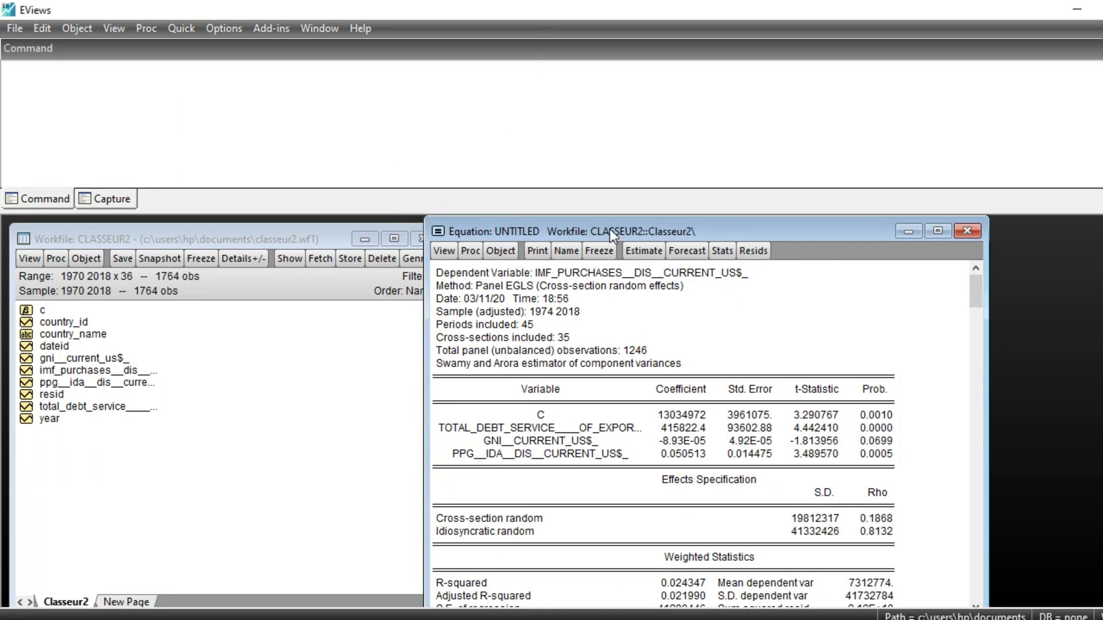
{"action": "left_click", "coordinate": [443, 252]}
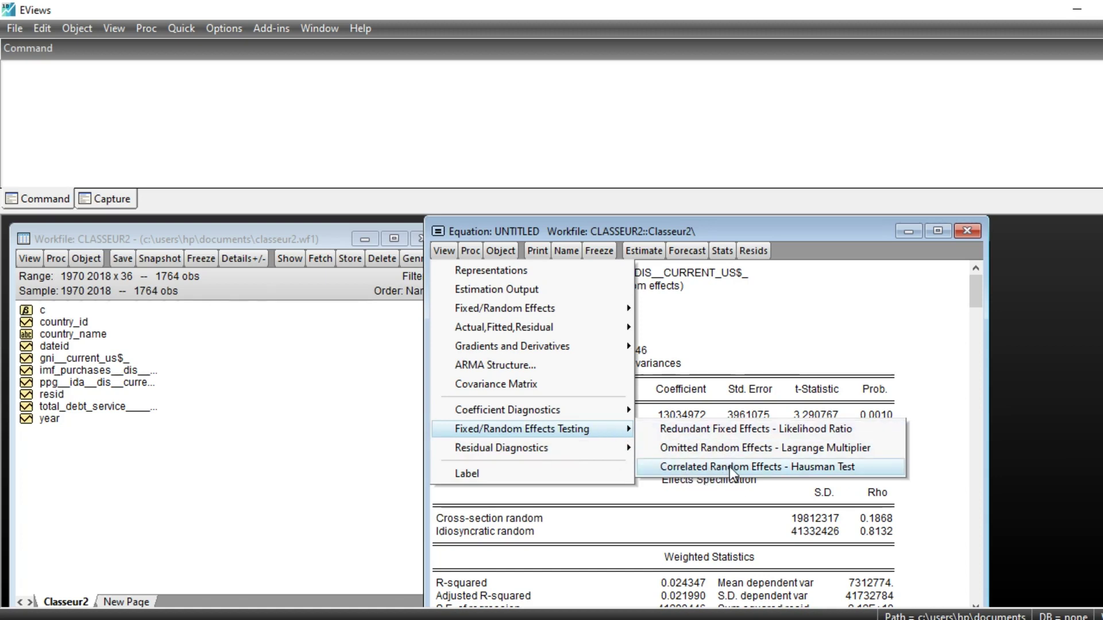
Run the Hausman test, giving chi-square 2.929328 with 3 d.f. and probability 0.4027.
{"action": "left_click", "coordinate": [831, 470]}
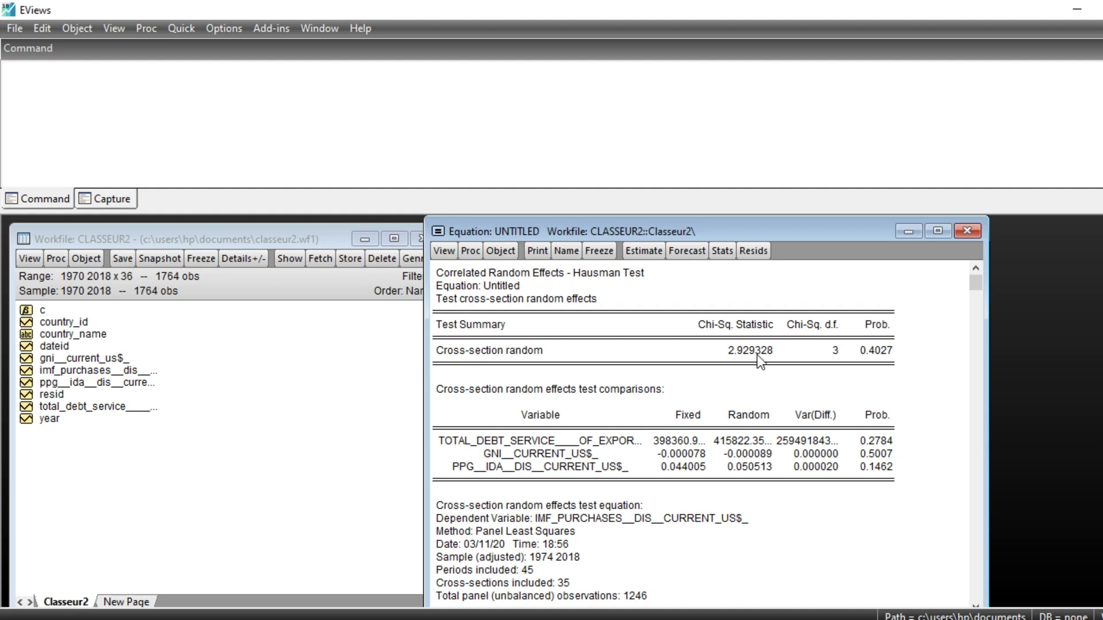
Re-run the random-effects estimation and scroll through its output.
{"action": "left_click", "coordinate": [640, 252]}
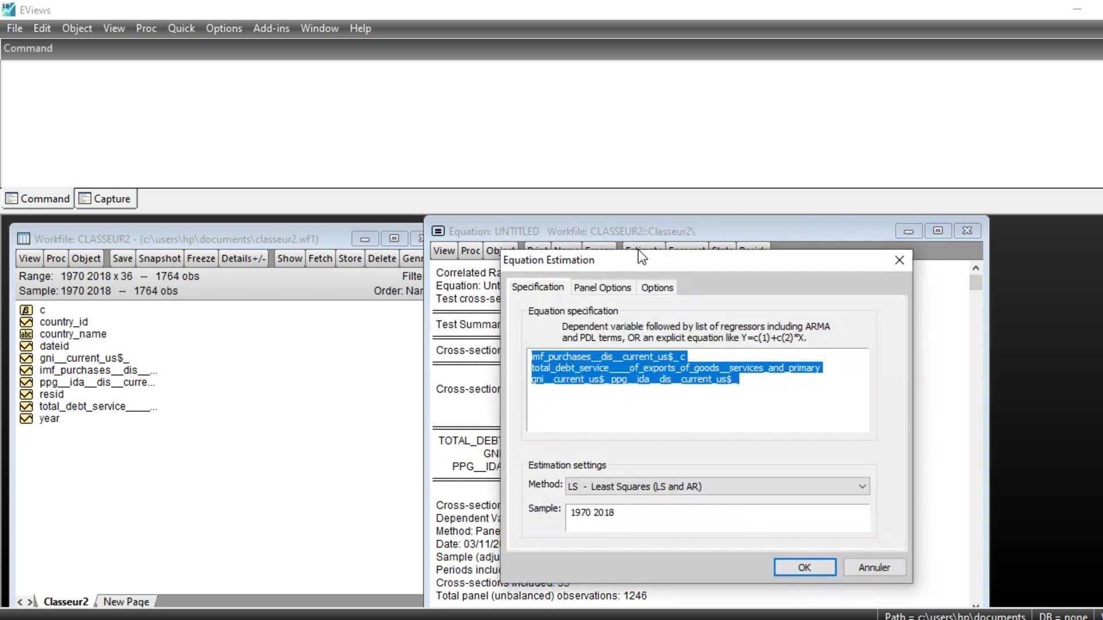
{"action": "left_click", "coordinate": [604, 288]}
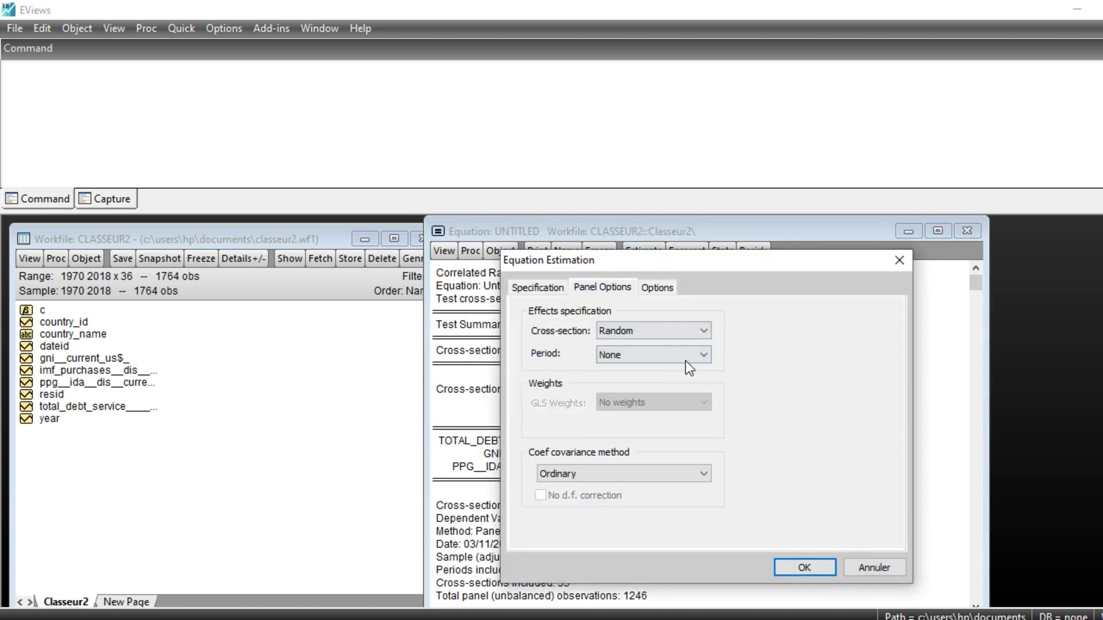
{"action": "left_click", "coordinate": [806, 565]}
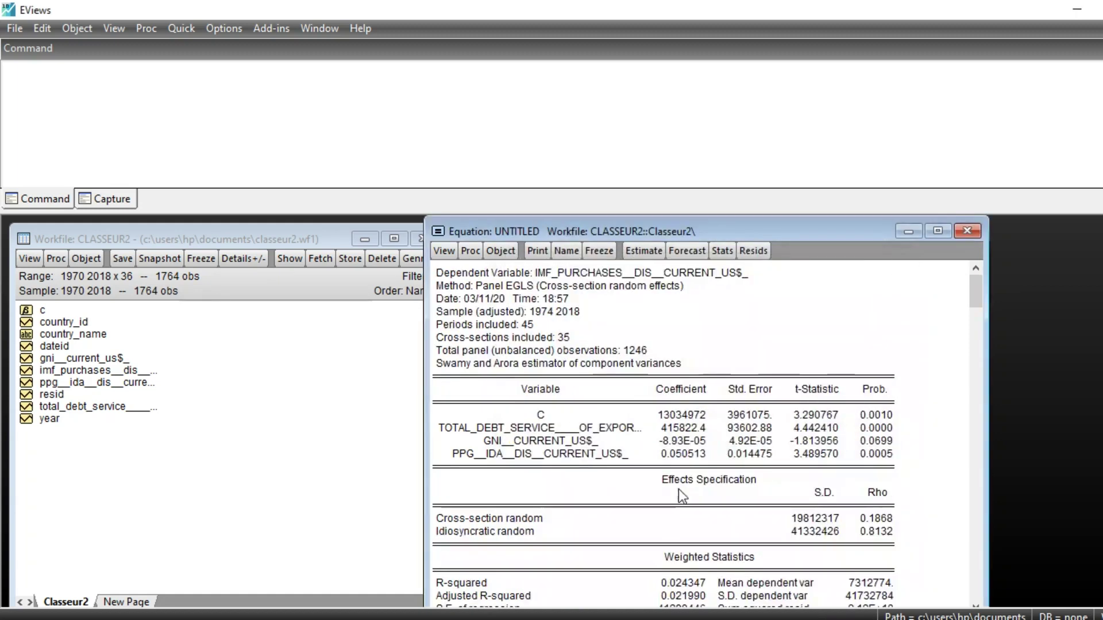
{"action": "scroll", "coordinate": [674, 480], "scroll_direction": "down", "scroll_amount": 1}
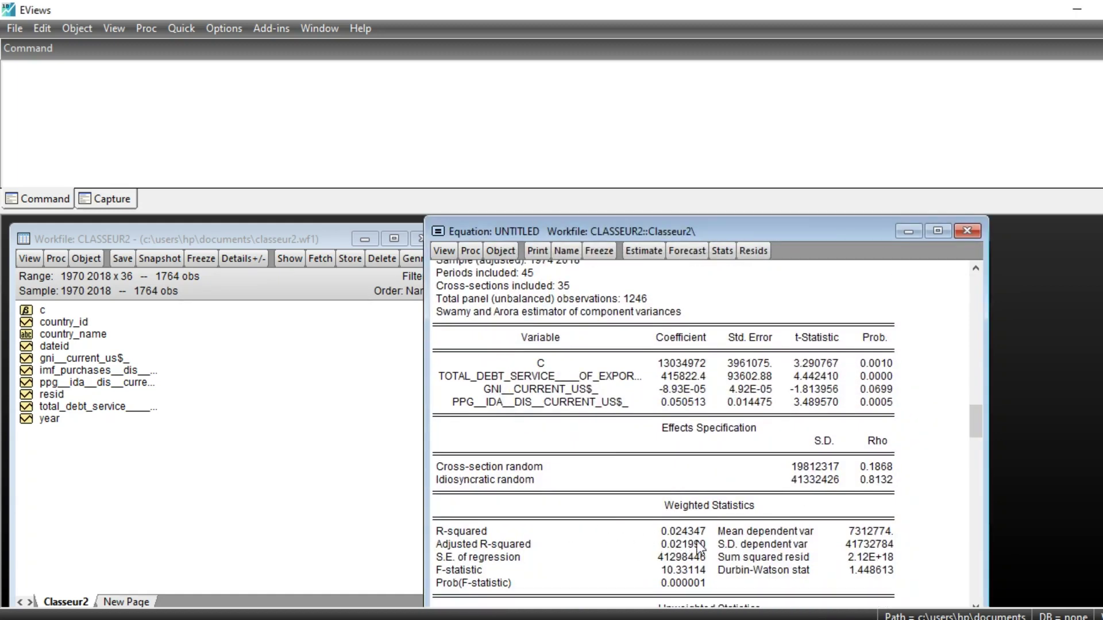
Re-estimate the equation with Fixed cross-section effects and review the estimates.
{"action": "left_click", "coordinate": [637, 250]}
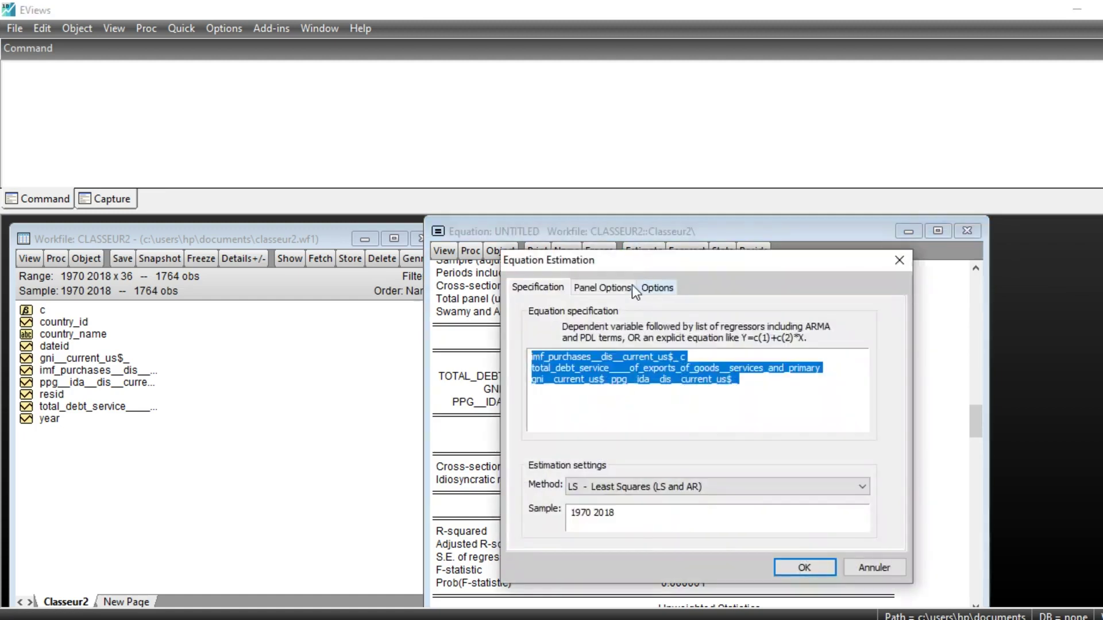
{"action": "left_click", "coordinate": [613, 289]}
{"action": "left_click", "coordinate": [699, 330]}
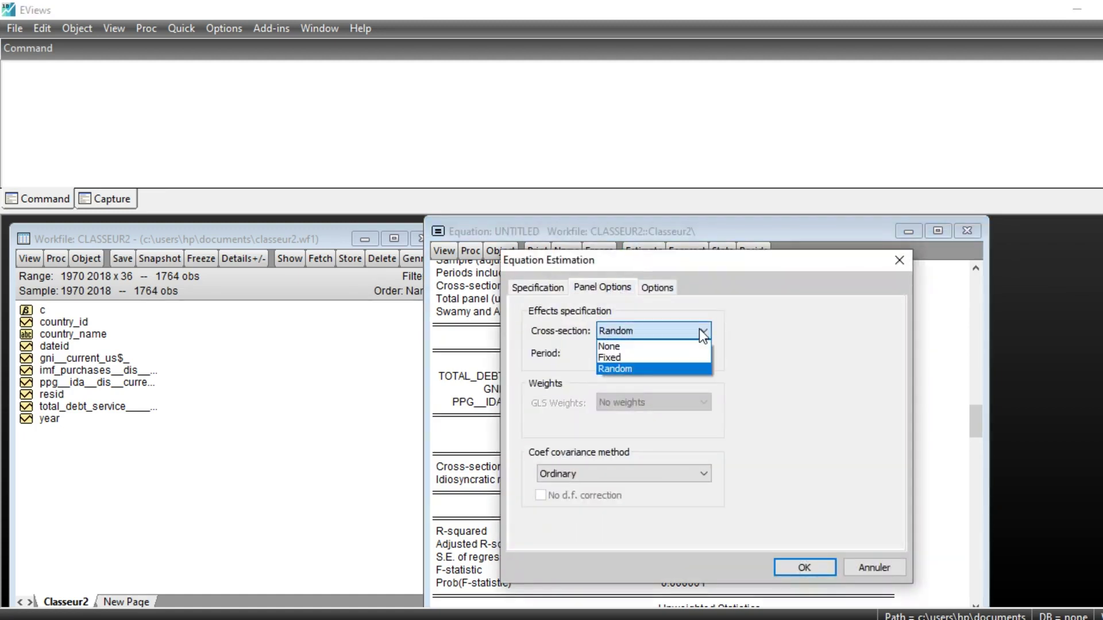
{"action": "left_click", "coordinate": [647, 357]}
{"action": "left_click", "coordinate": [806, 569]}
{"action": "scroll", "coordinate": [778, 471], "scroll_direction": "down", "scroll_amount": 1}
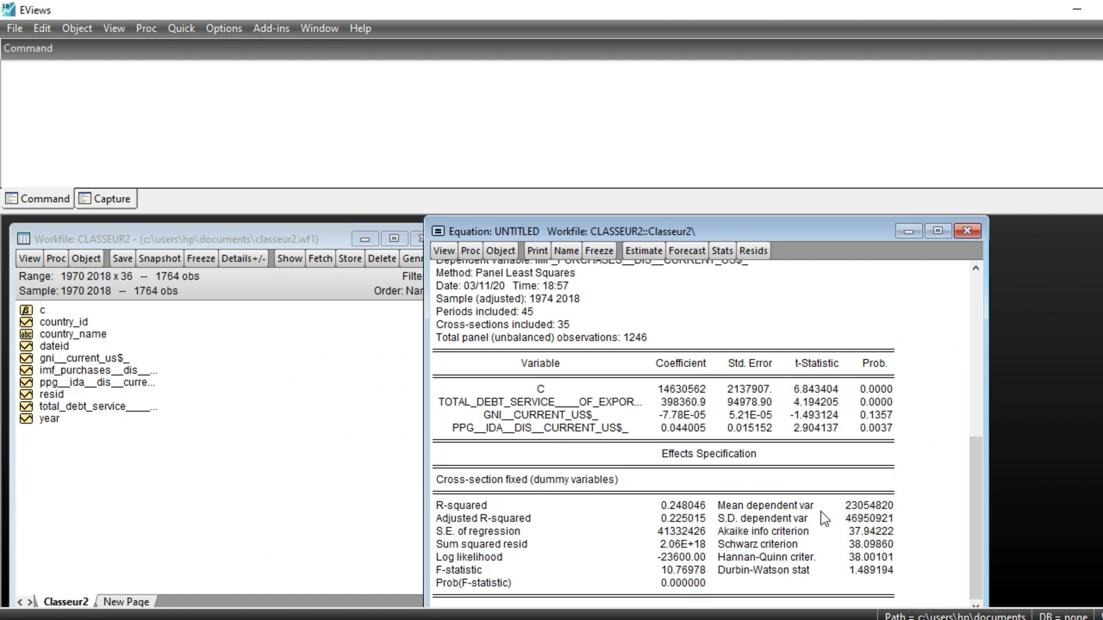
{"action": "scroll", "coordinate": [773, 444], "scroll_direction": "up", "scroll_amount": 1}
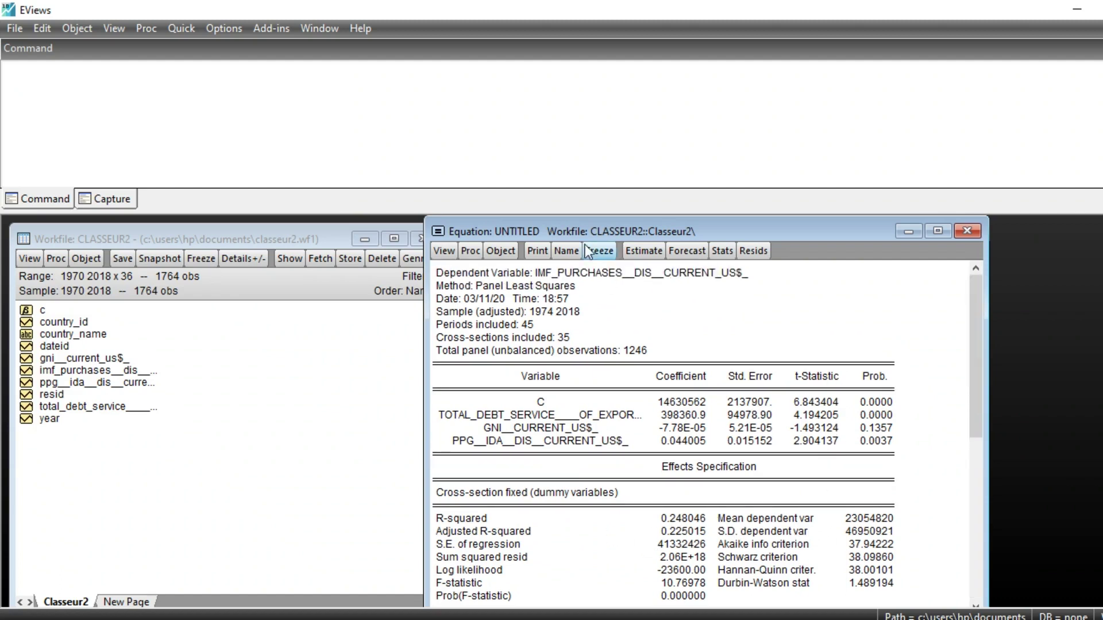
Switch back to Random cross-section effects, showing cross-section rho 0.1868 and idiosyncratic rho 0.8132.
{"action": "left_click", "coordinate": [643, 252]}
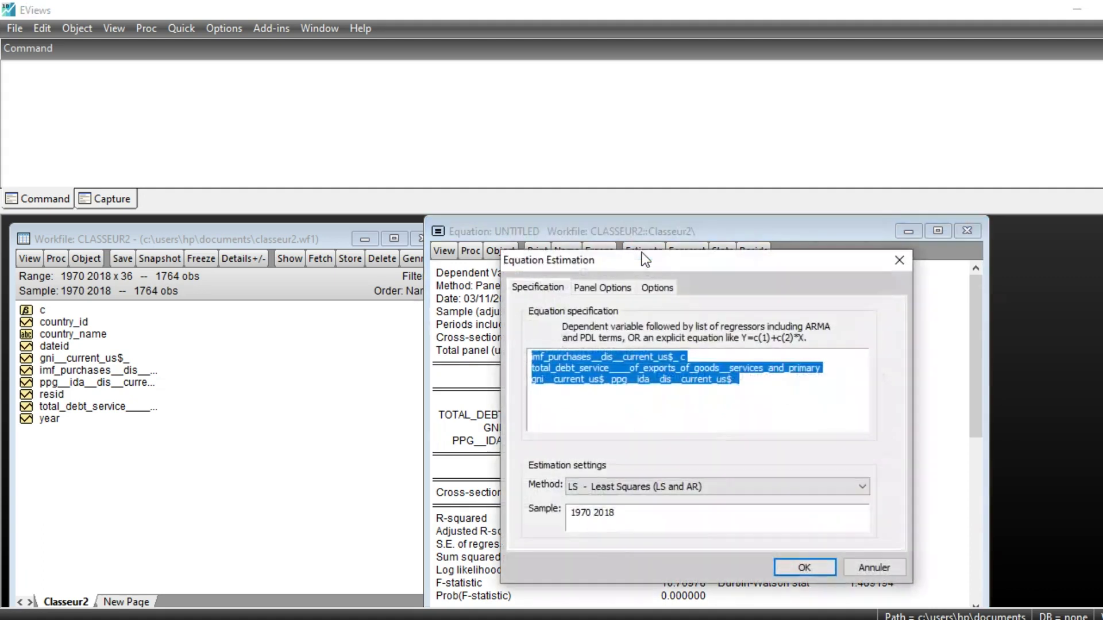
{"action": "left_click", "coordinate": [608, 289]}
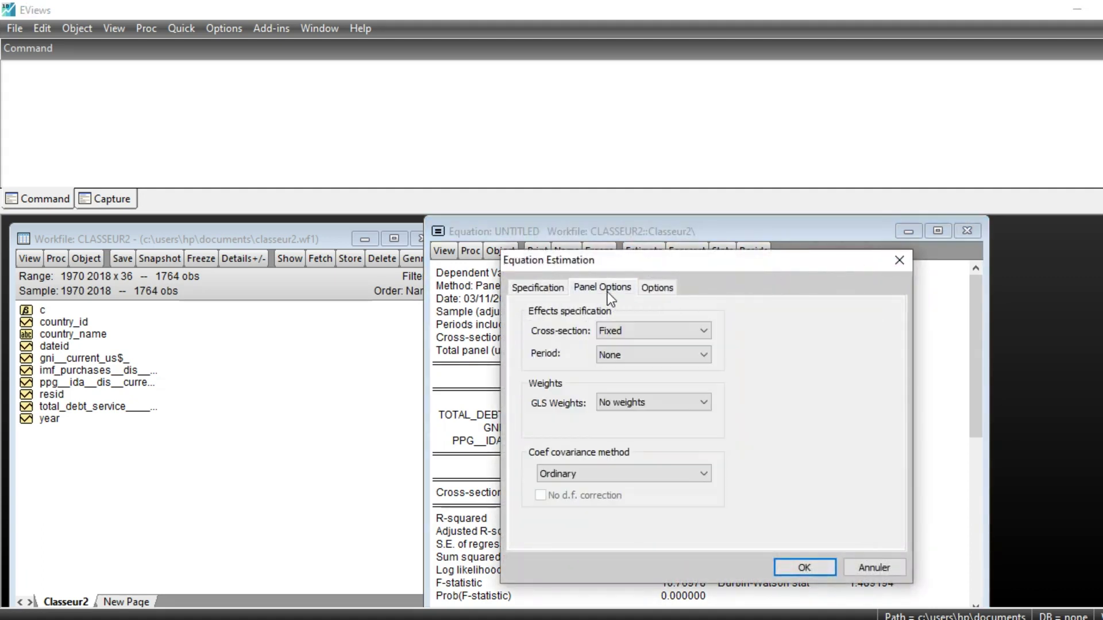
{"action": "left_click", "coordinate": [702, 333]}
{"action": "left_click", "coordinate": [629, 364]}
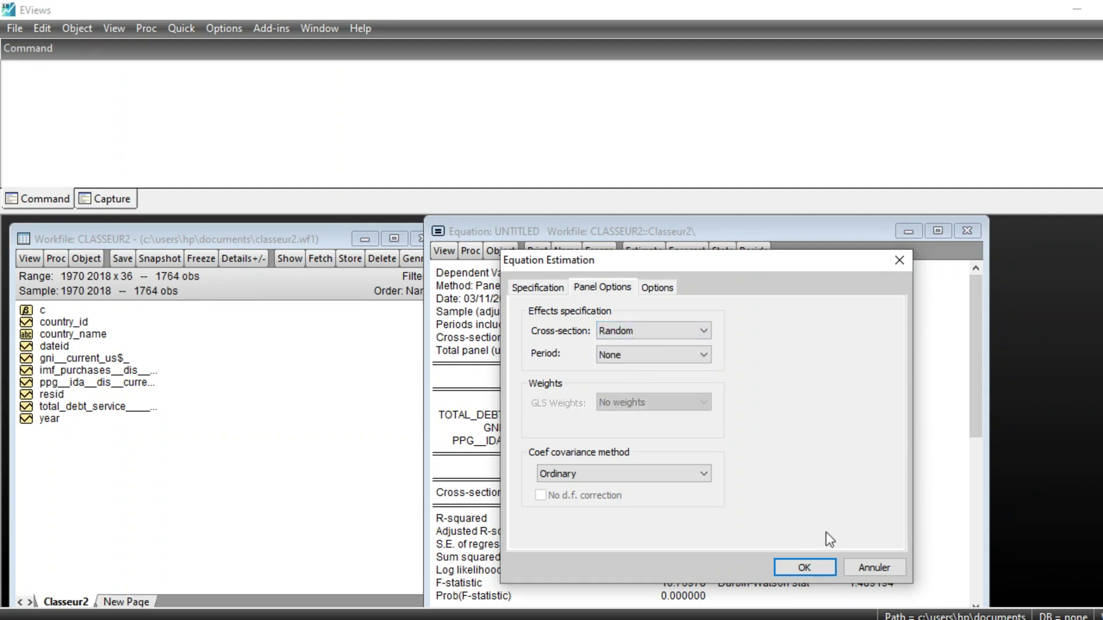
{"action": "left_click", "coordinate": [805, 568]}
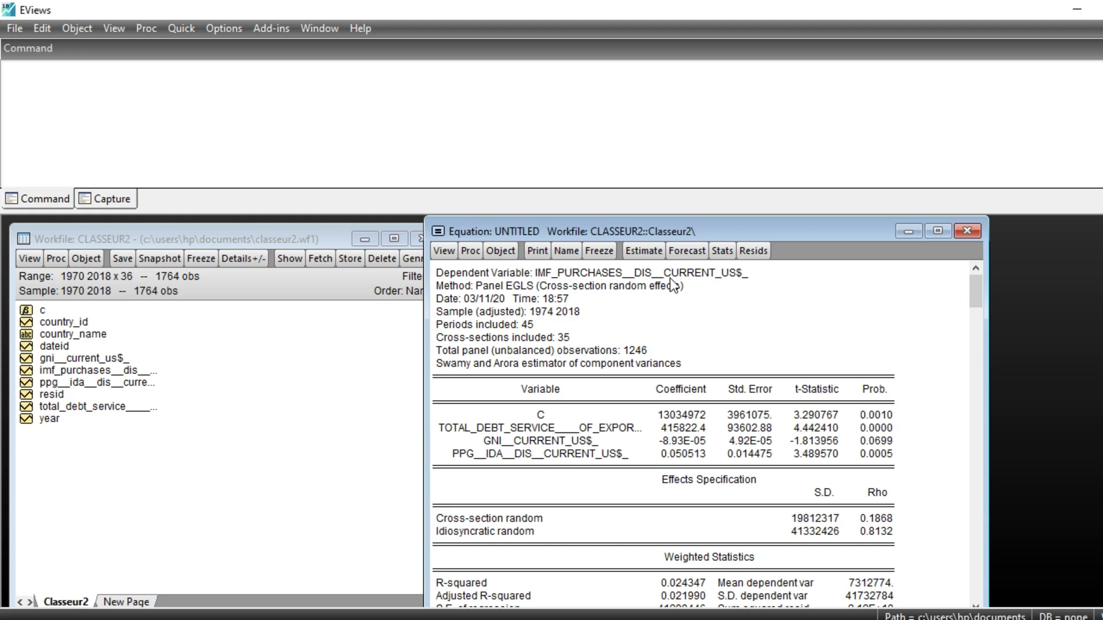
Shift the equation window left and show the residual histogram: Jarque-Bera 17779.22, probability 0.000000.
{"action": "left_click_drag", "start_coordinate": [609, 237], "coordinate": [475, 233]}
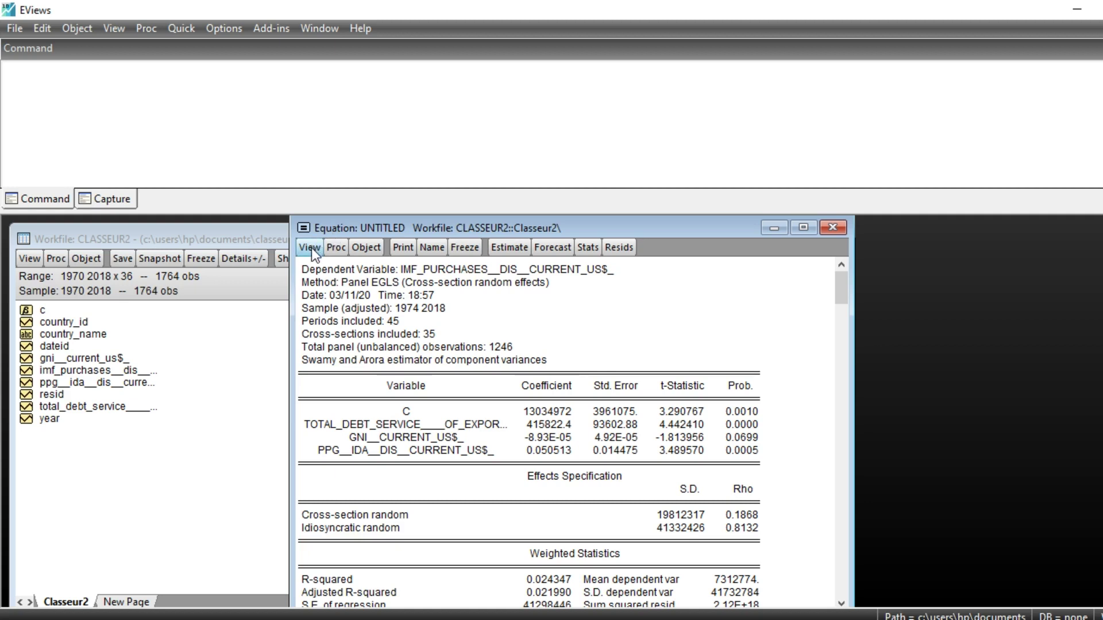
{"action": "left_click", "coordinate": [311, 247]}
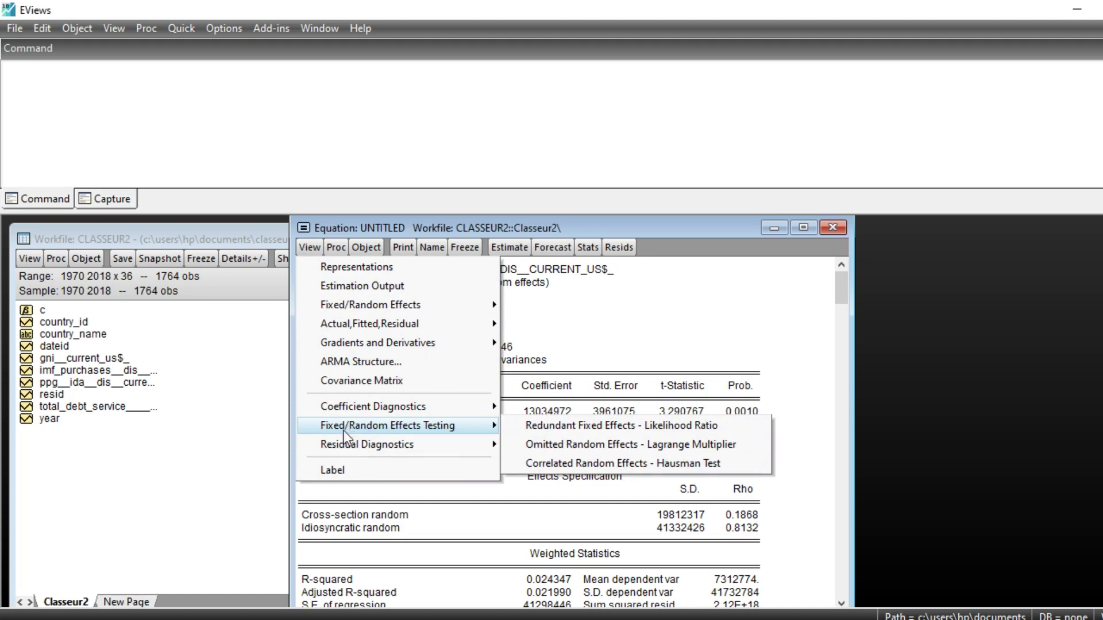
{"action": "mouse_move", "coordinate": [374, 440]}
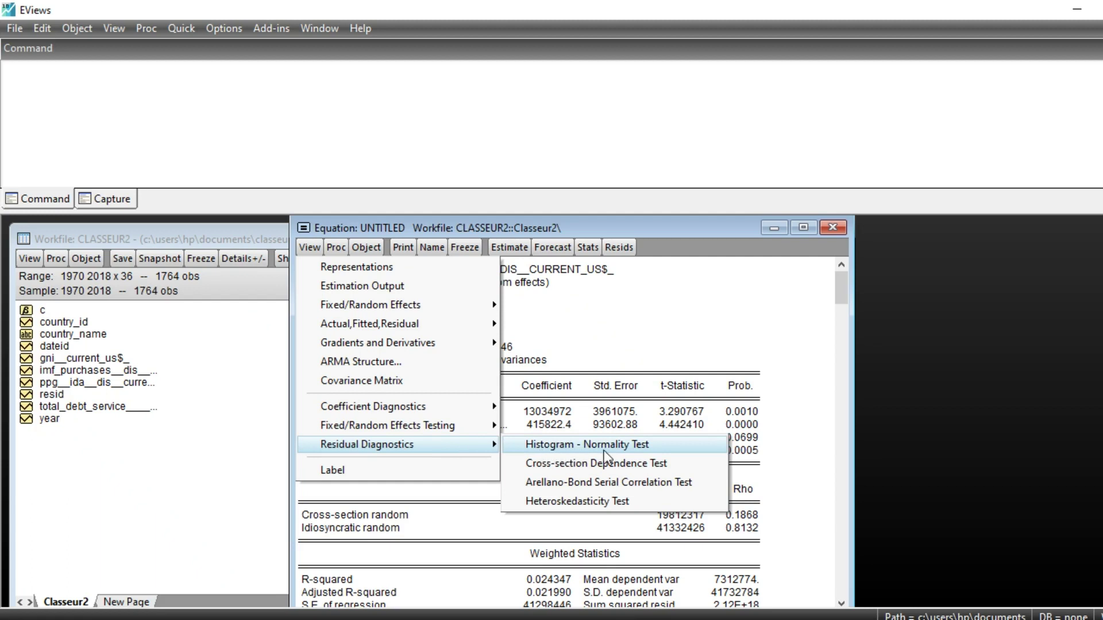
{"action": "left_click", "coordinate": [630, 450]}
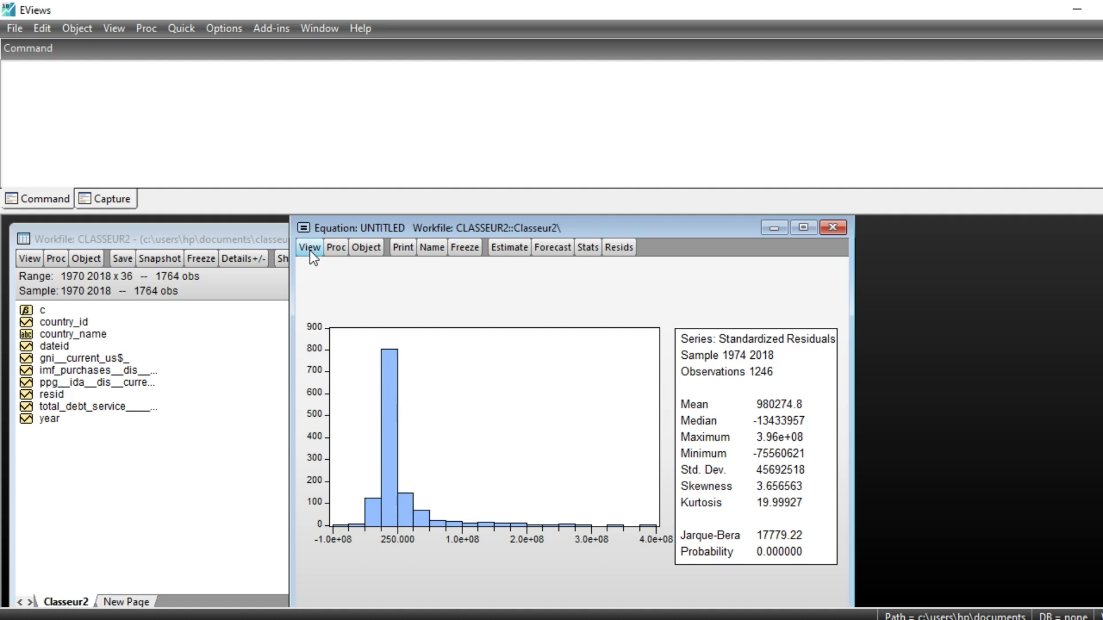
Run the Residual Cross-Section Dependence Test, with Breusch-Pagan LM, Pesaran scaled LM and CD all NA.
{"action": "left_click", "coordinate": [309, 248]}
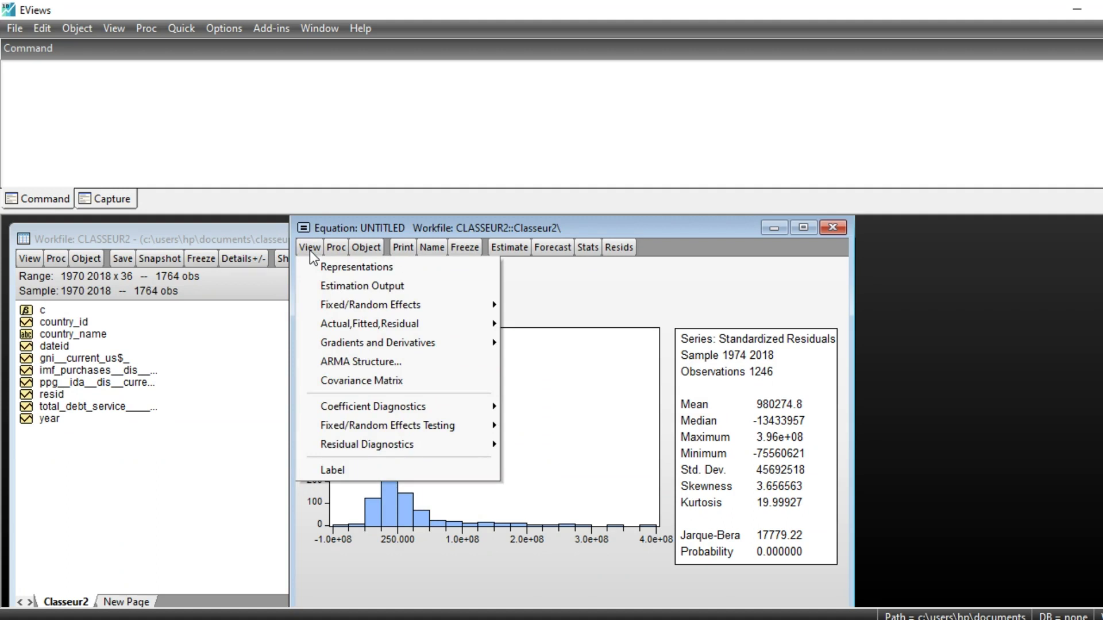
{"action": "mouse_move", "coordinate": [387, 447]}
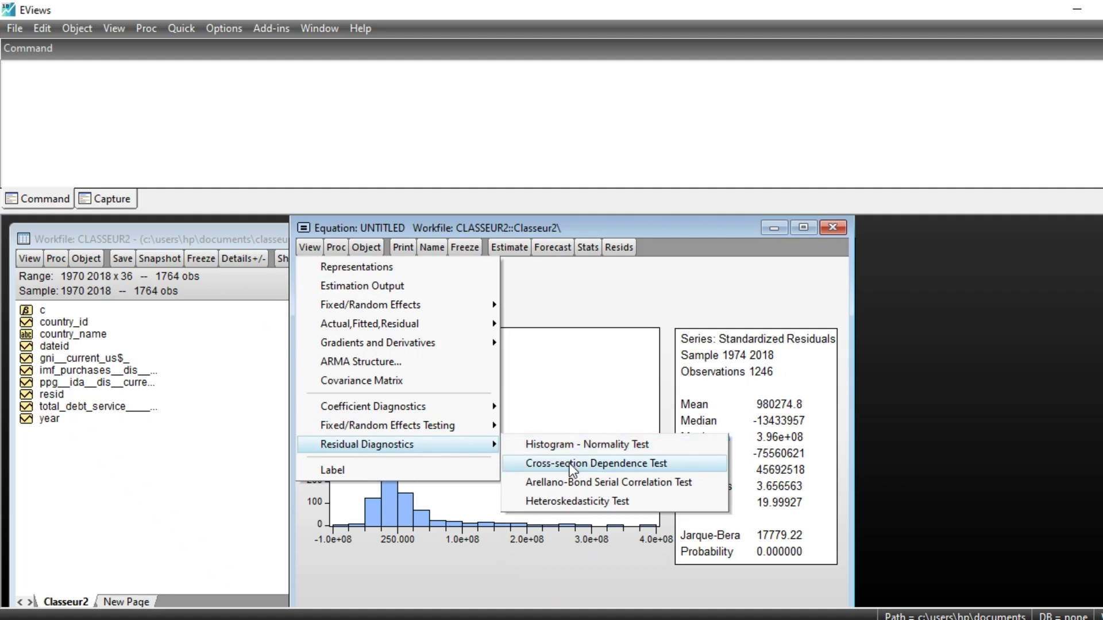
{"action": "left_click", "coordinate": [614, 466]}
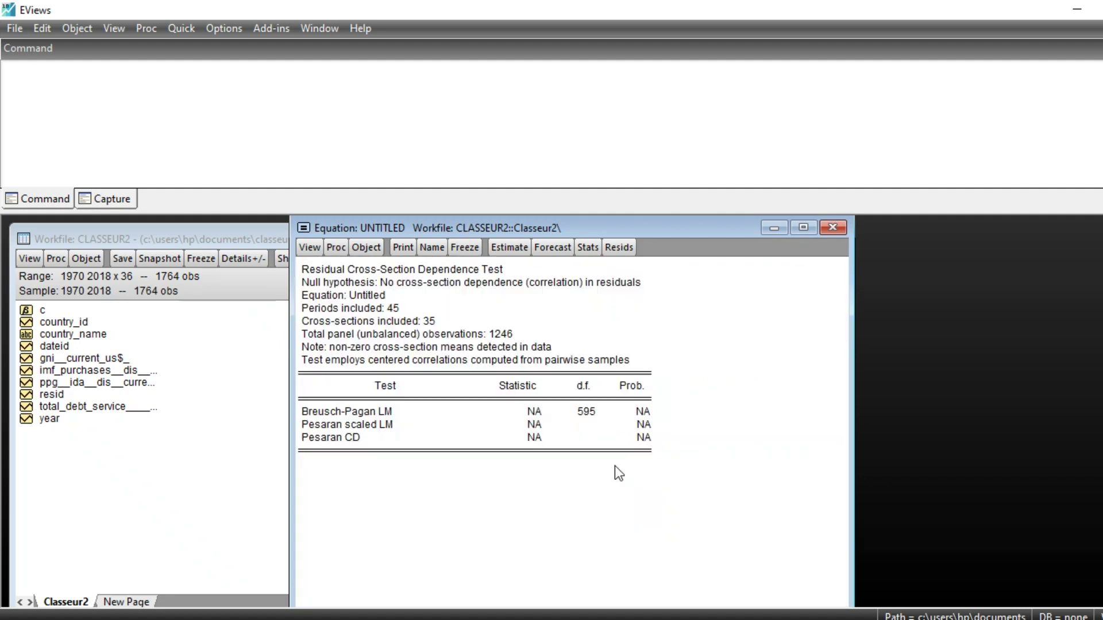
{"action": "left_click", "coordinate": [310, 248]}
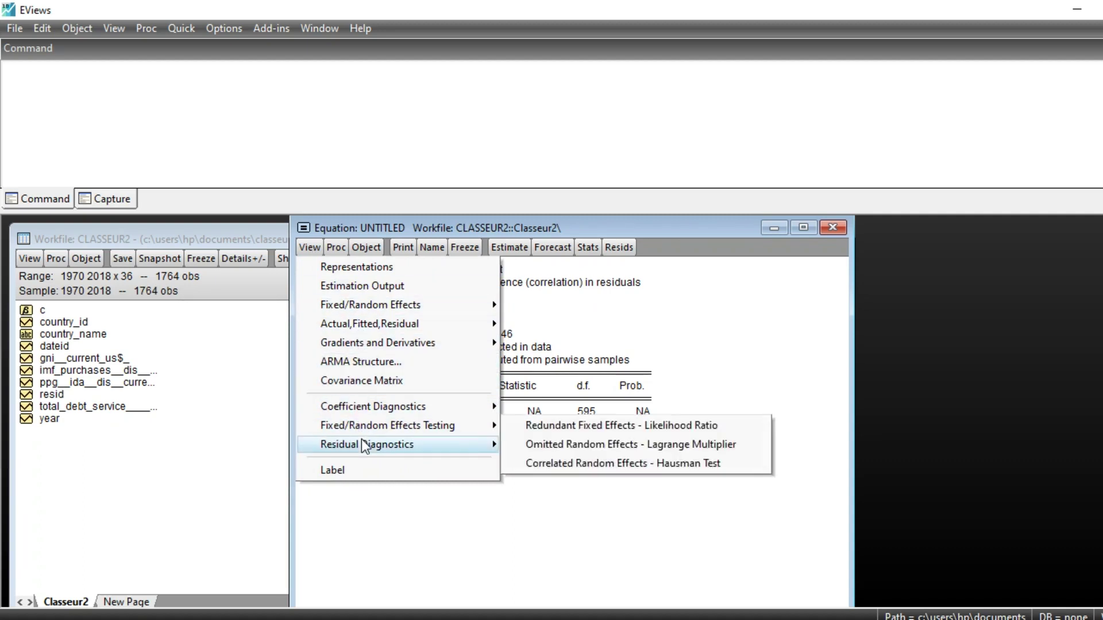
{"action": "mouse_move", "coordinate": [360, 444]}
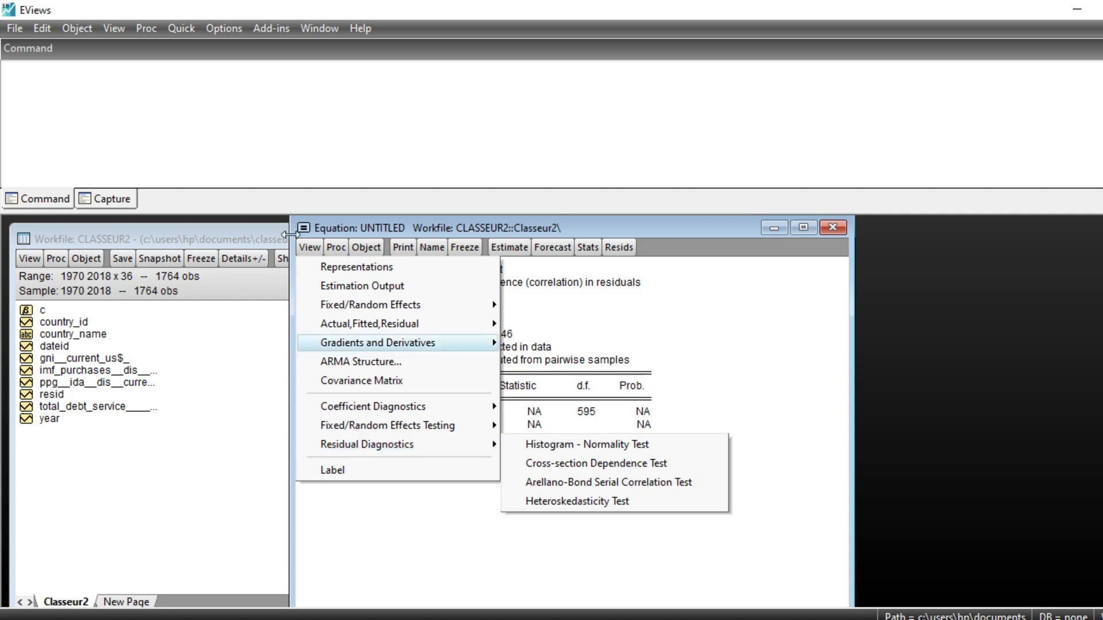
{"action": "left_click", "coordinate": [224, 8]}
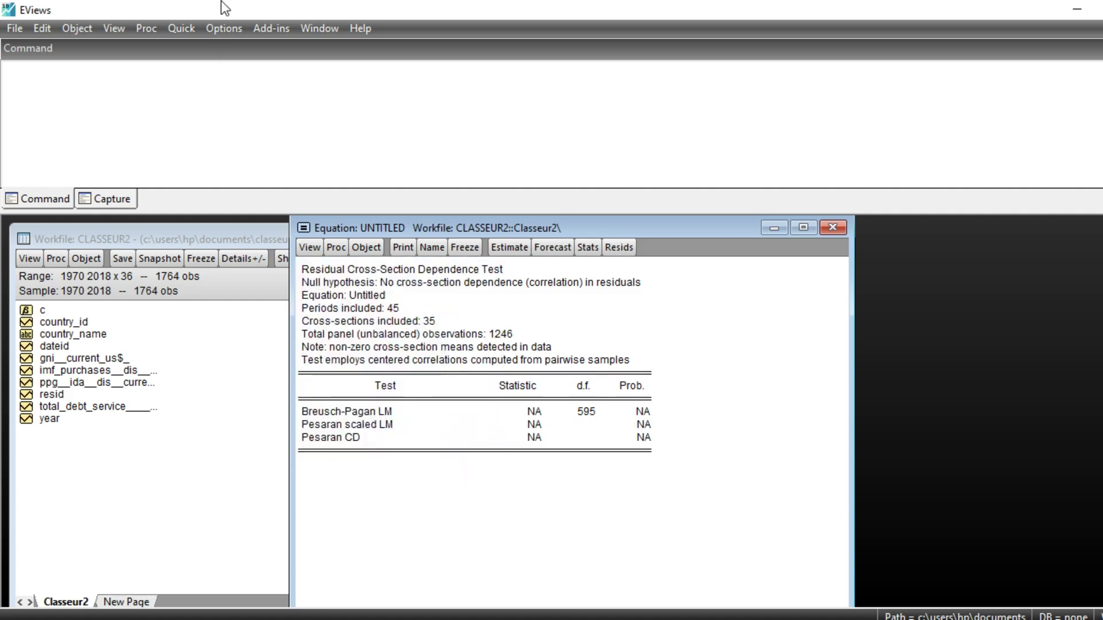